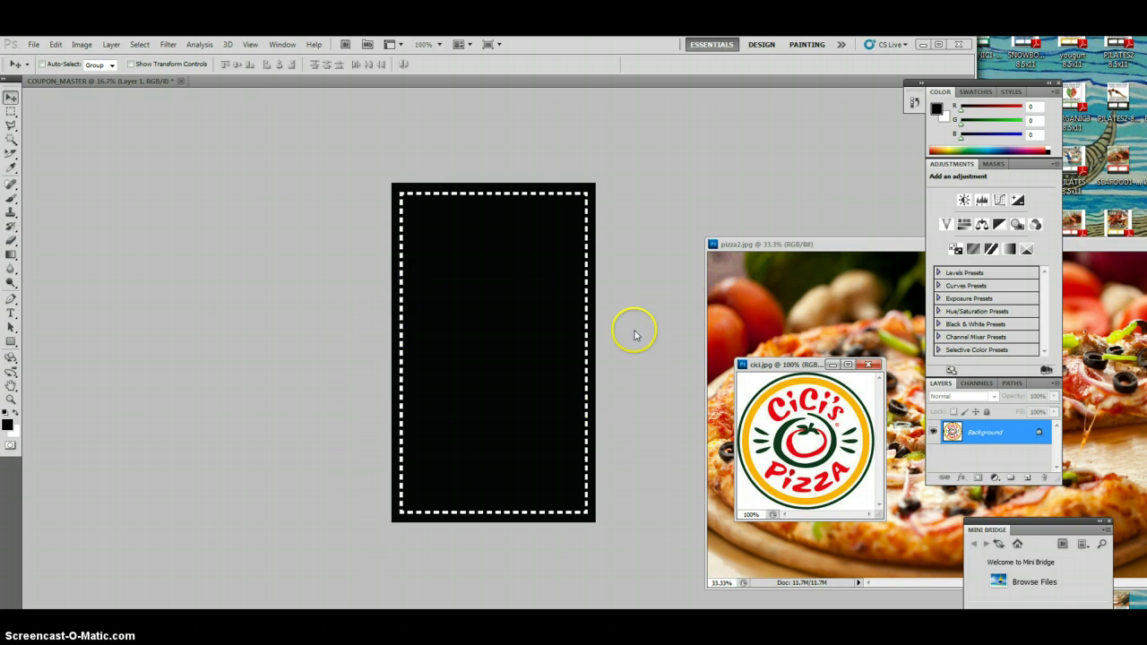
# Step: Bring the pizza2.jpg photo window in front of cici.jpg
pyautogui.click(805, 296)
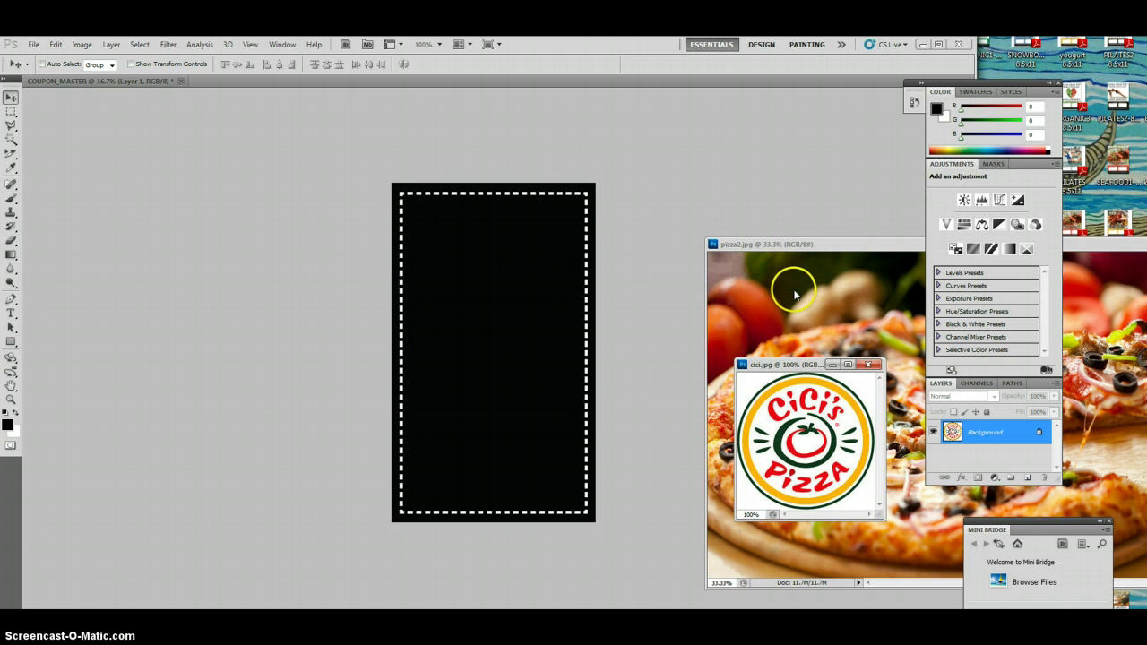
# Step: Copy the pizza photo onto the coupon and scale it down to about 68%
pyautogui.moveTo(804, 289); pyautogui.dragTo(448, 300)
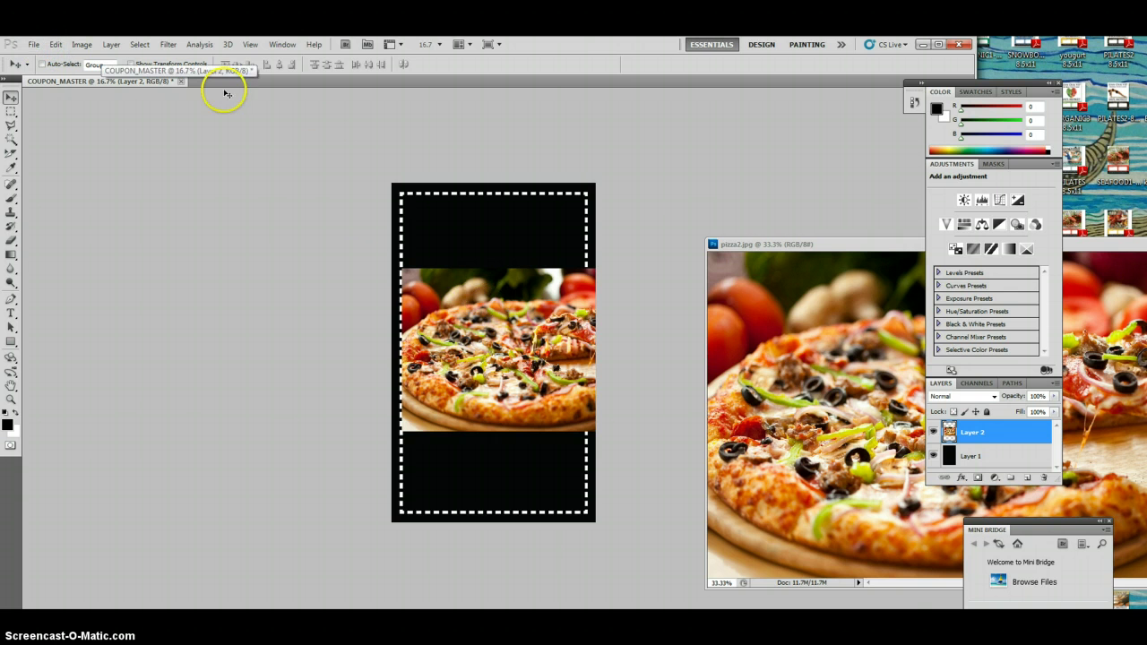
pyautogui.click(53, 43)
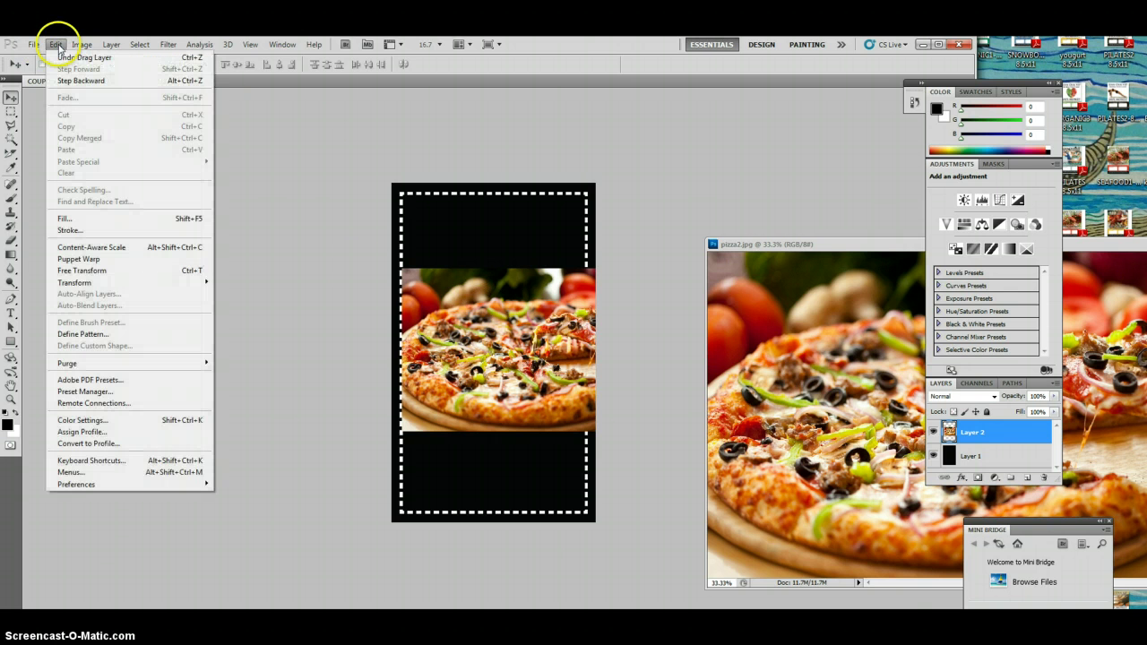
pyautogui.click(90, 271)
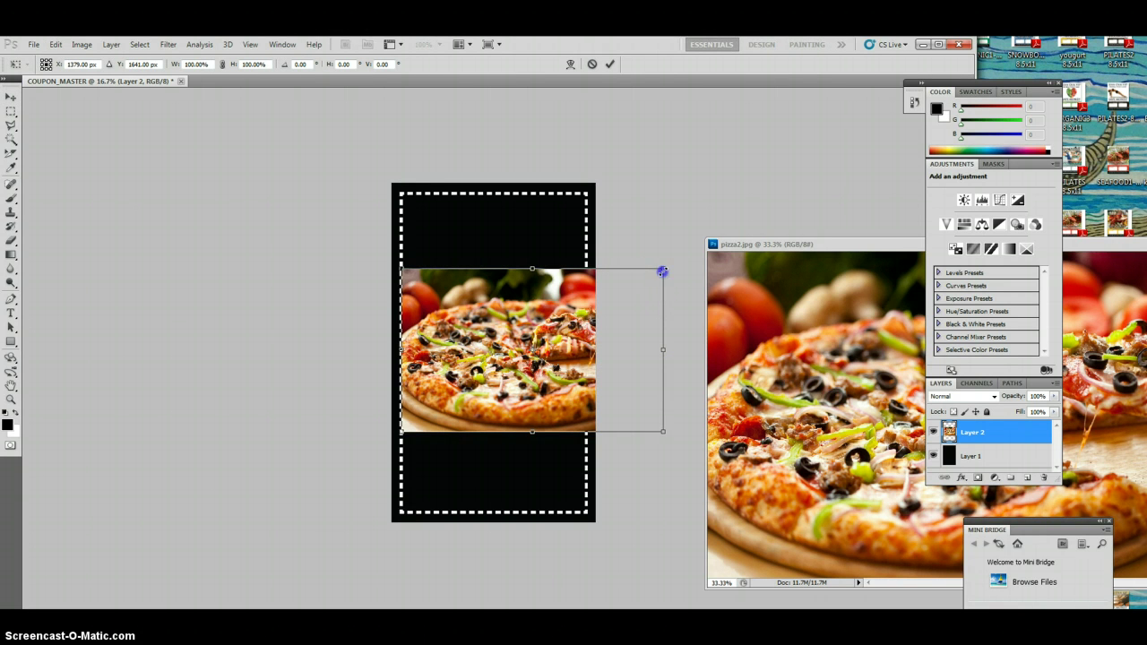
pyautogui.moveTo(662, 269); pyautogui.dragTo(584, 320)
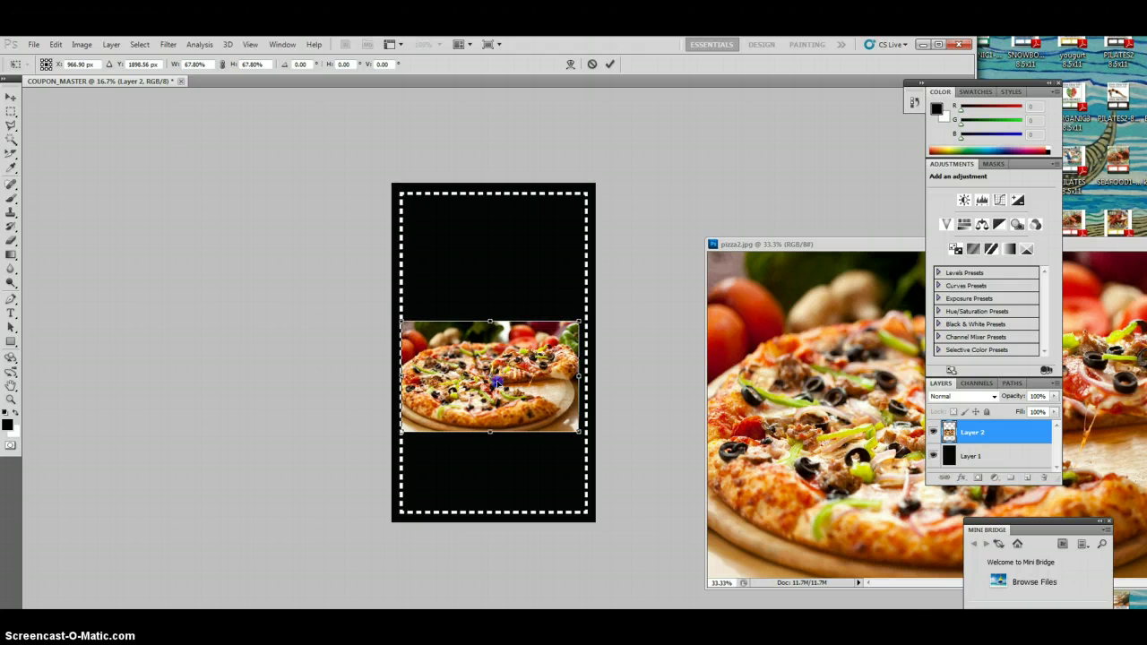
# Step: Nudge the scaled pizza photo into place across the middle of the coupon
pyautogui.moveTo(494, 389); pyautogui.dragTo(497, 383)
pyautogui.hotkey('shift', 'Up')
pyautogui.hotkey('shift', 'Up')
pyautogui.hotkey('shift', 'Up')
pyautogui.hotkey('shift', 'Up')
pyautogui.hotkey('shift', 'Up')
pyautogui.hotkey('shift', 'Up')
pyautogui.hotkey('shift', 'Up')
pyautogui.hotkey('shift', 'Up')
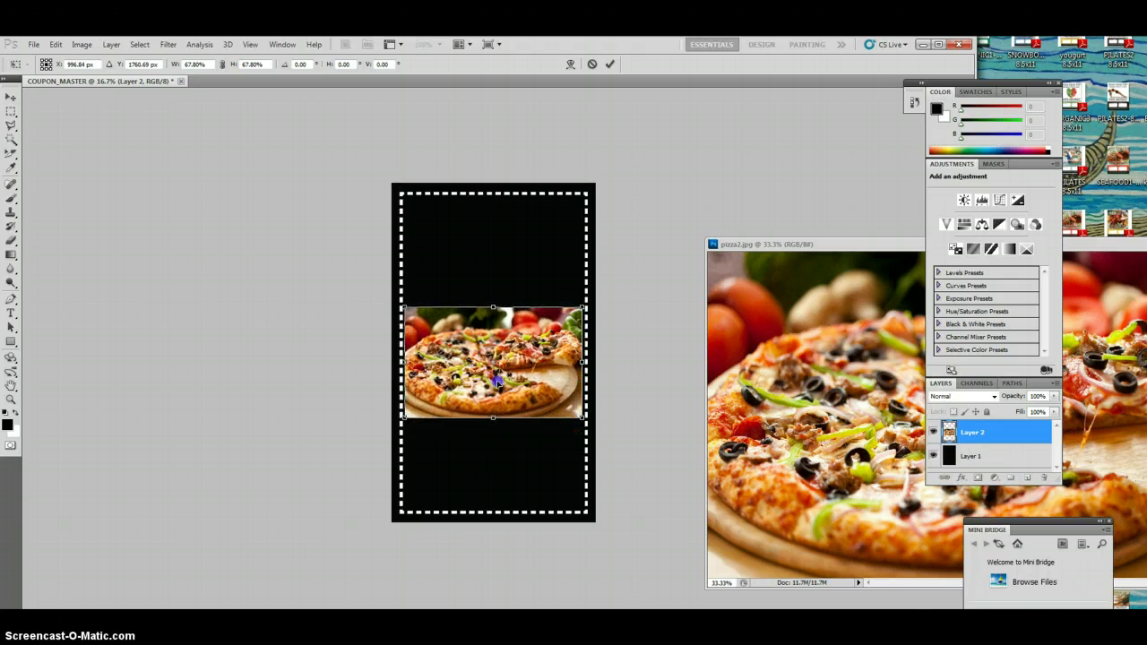
pyautogui.hotkey('shift', 'Up')
pyautogui.hotkey('shift', 'Up')
pyautogui.hotkey('shift', 'Up')
pyautogui.hotkey('shift', 'Up')
pyautogui.hotkey('shift', 'Left')
pyautogui.hotkey('shift', 'Left')
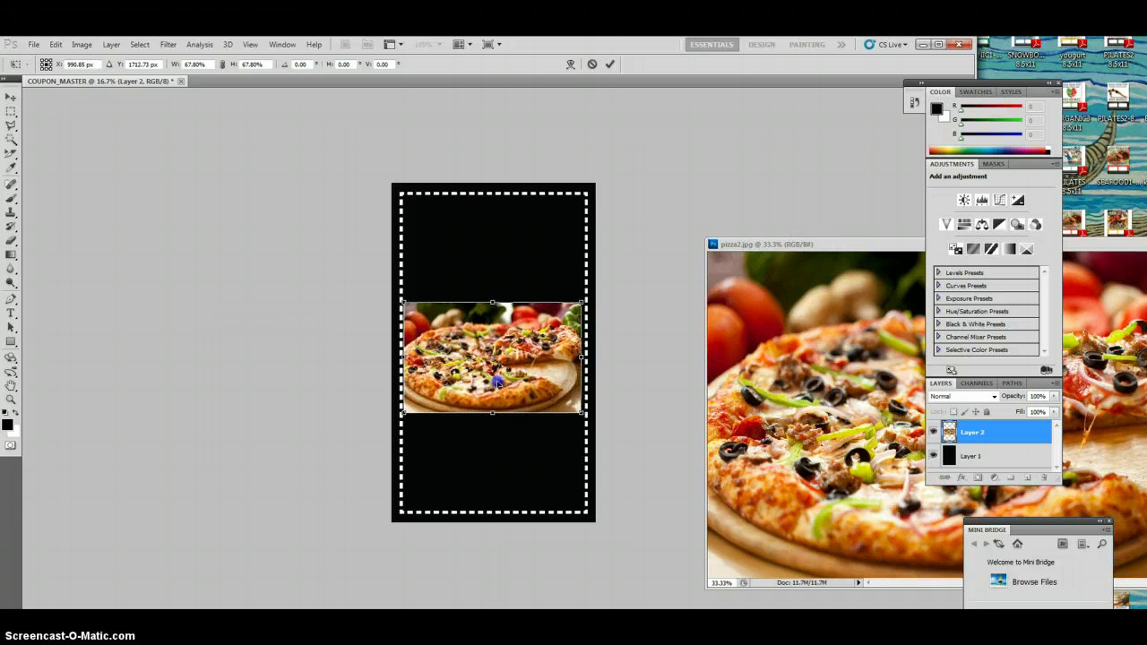
pyautogui.hotkey('shift', 'Down')
pyautogui.hotkey('shift', 'Down')
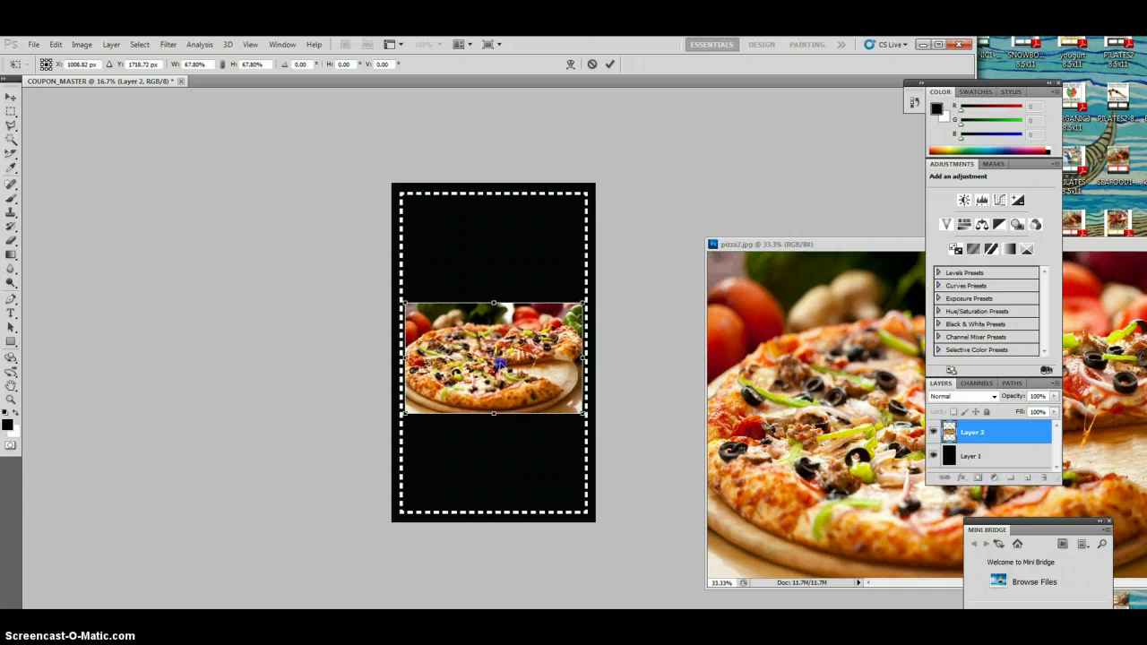
pyautogui.click(306, 330)
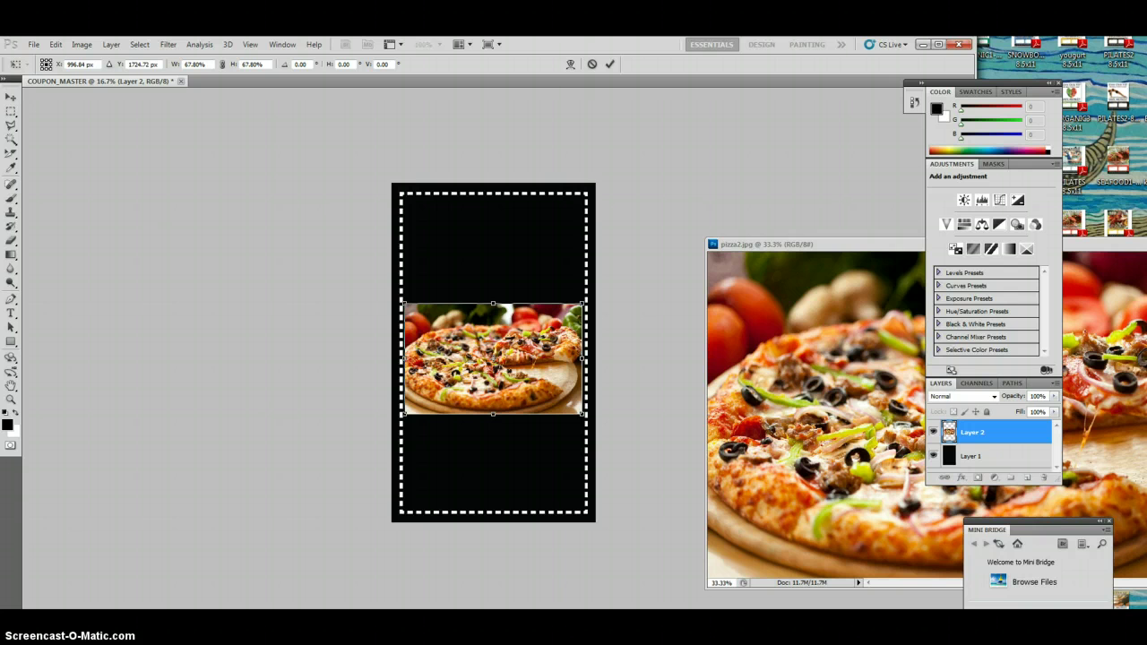
pyautogui.click(11, 98)
# Step: Apply the pizza resize and copy the CiCi's logo onto the coupon
pyautogui.click(425, 267)
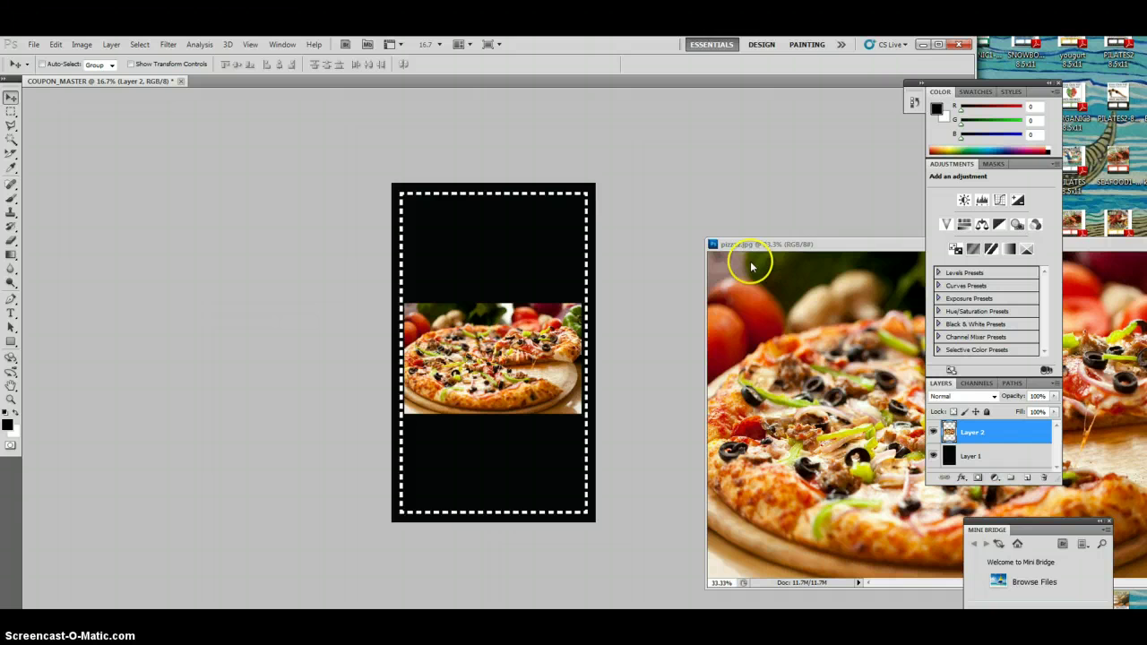
pyautogui.moveTo(816, 246); pyautogui.dragTo(947, 285)
pyautogui.moveTo(763, 365); pyautogui.dragTo(848, 318)
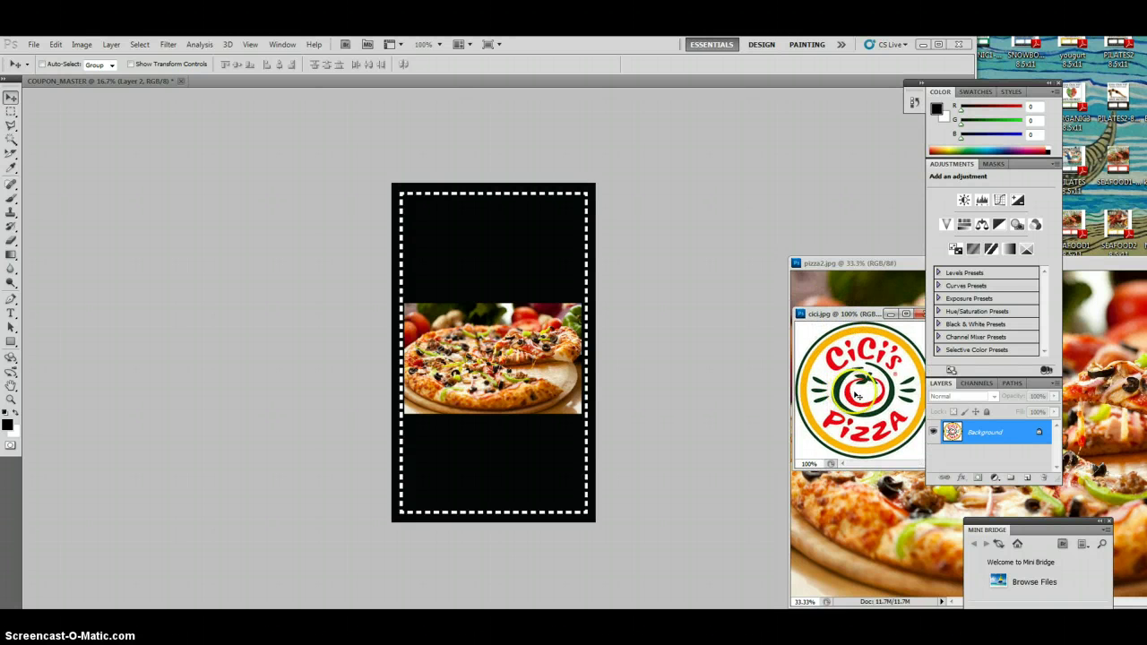
pyautogui.moveTo(860, 397); pyautogui.dragTo(475, 369)
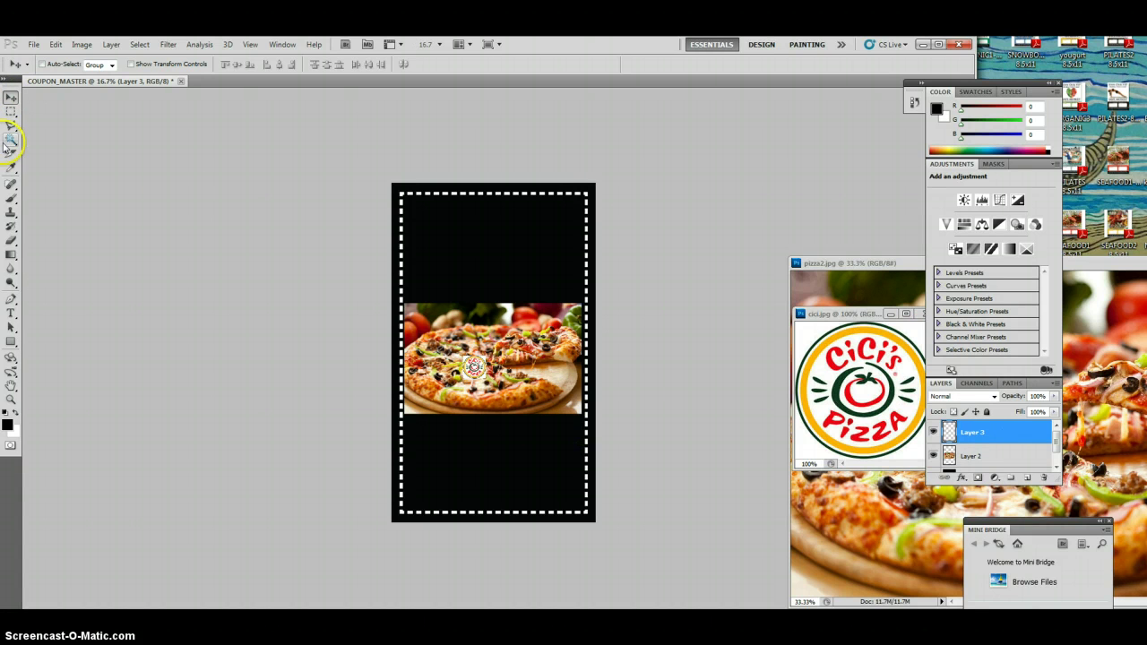
# Step: Enlarge the CiCi's logo over the pizza photo with Free Transform and apply it
pyautogui.click(34, 45)
pyautogui.moveTo(53, 44)
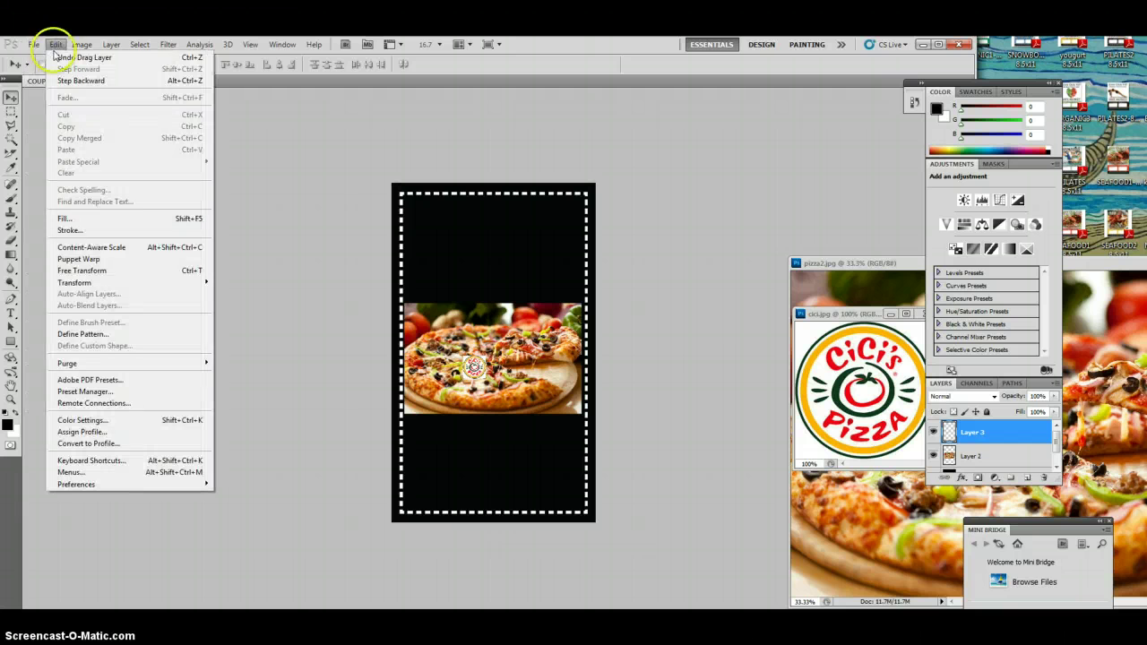
pyautogui.click(82, 271)
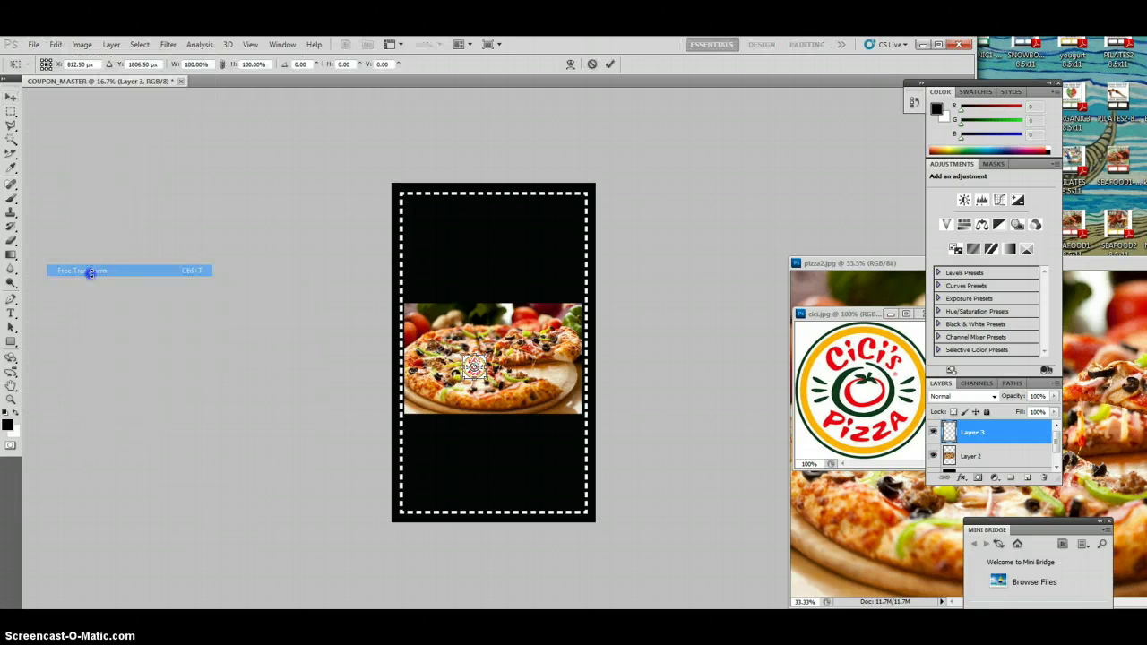
pyautogui.moveTo(487, 354); pyautogui.dragTo(513, 325)
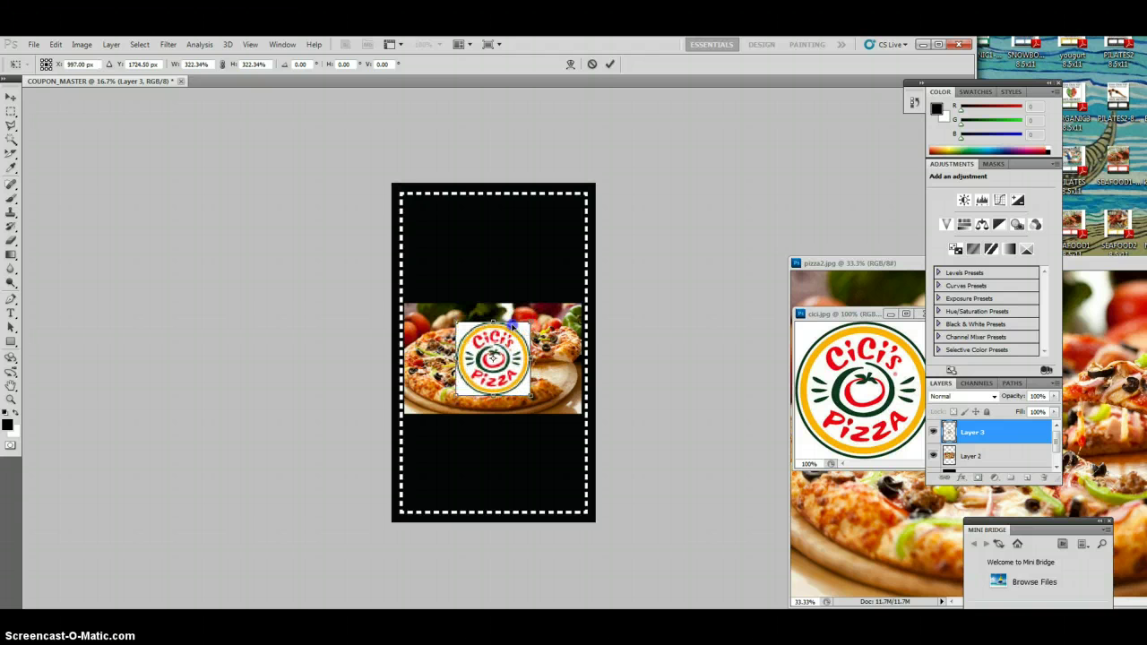
pyautogui.click(10, 95)
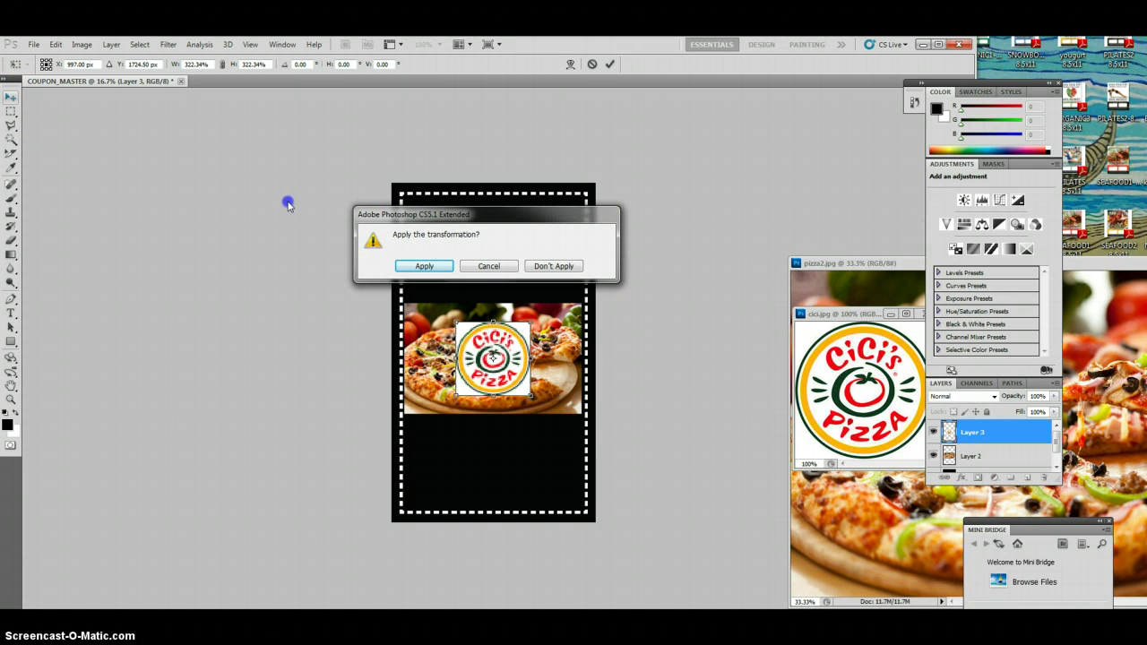
pyautogui.click(419, 266)
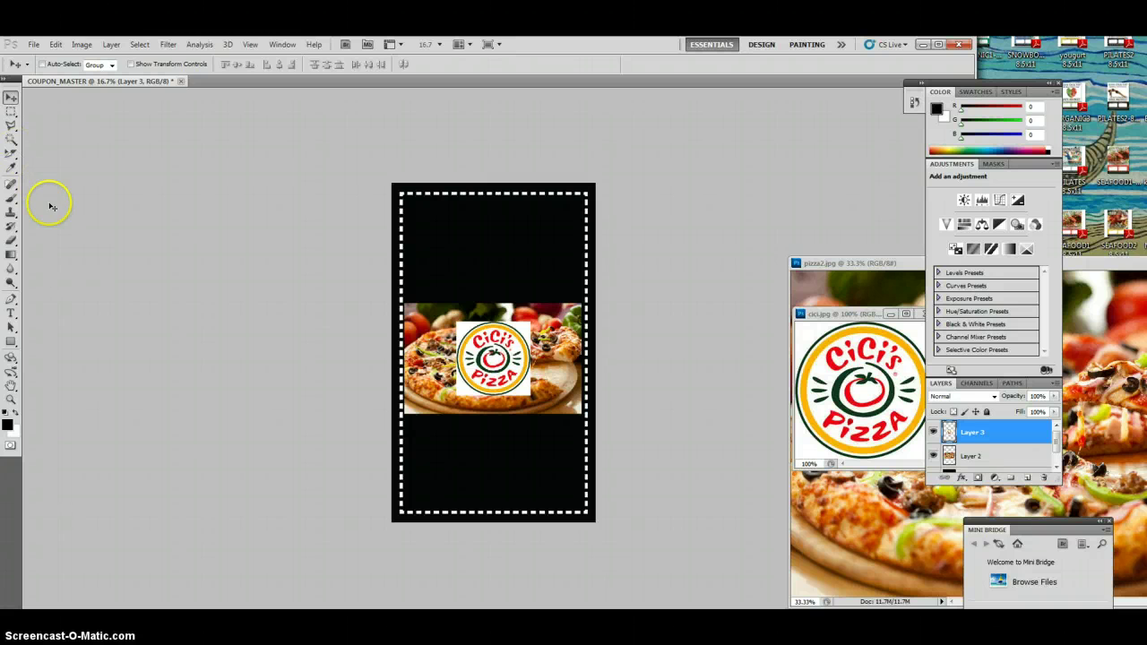
# Step: Add red 32 pt Impact 'BUY 1 GET 1' text on two lines in the top black area
pyautogui.click(11, 312)
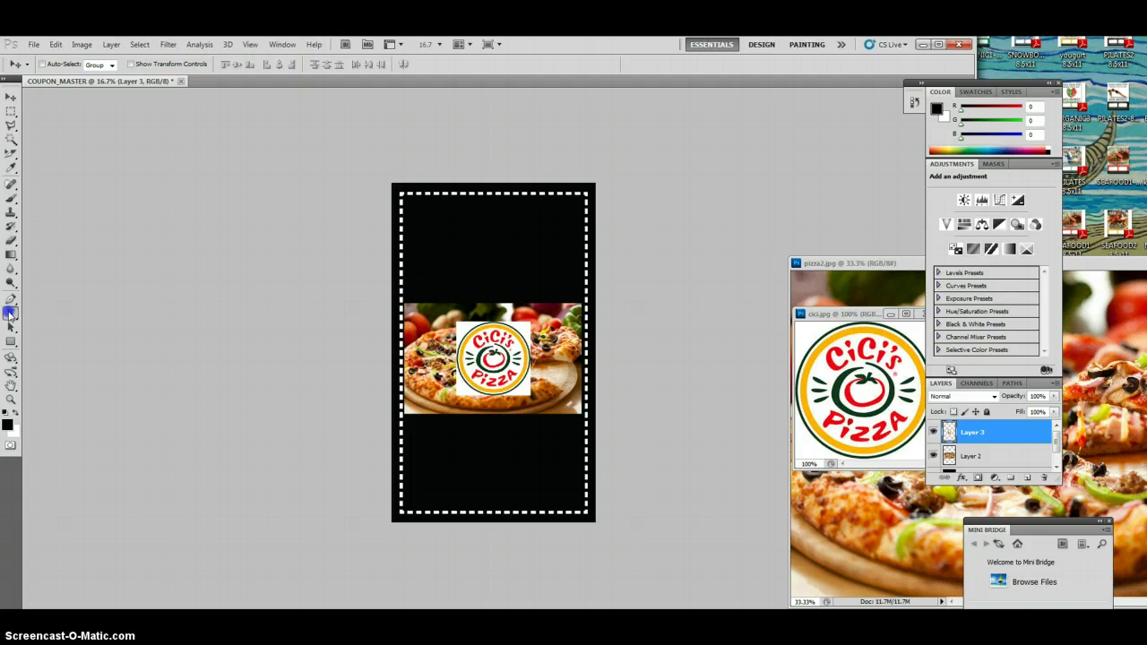
pyautogui.click(415, 254)
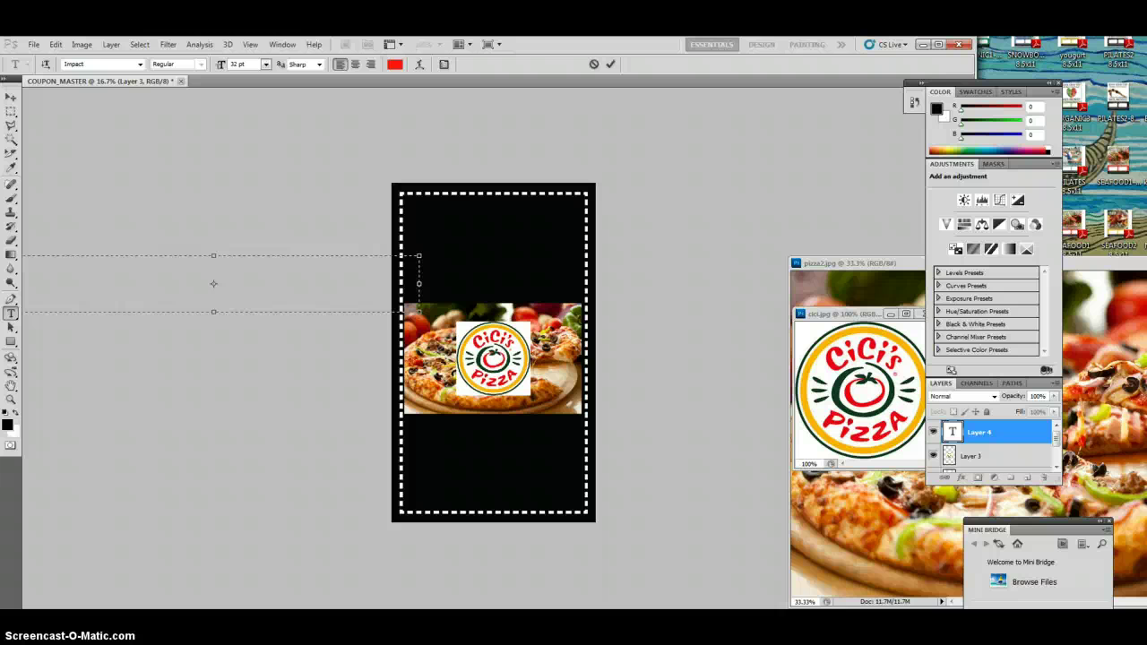
pyautogui.click(10, 99)
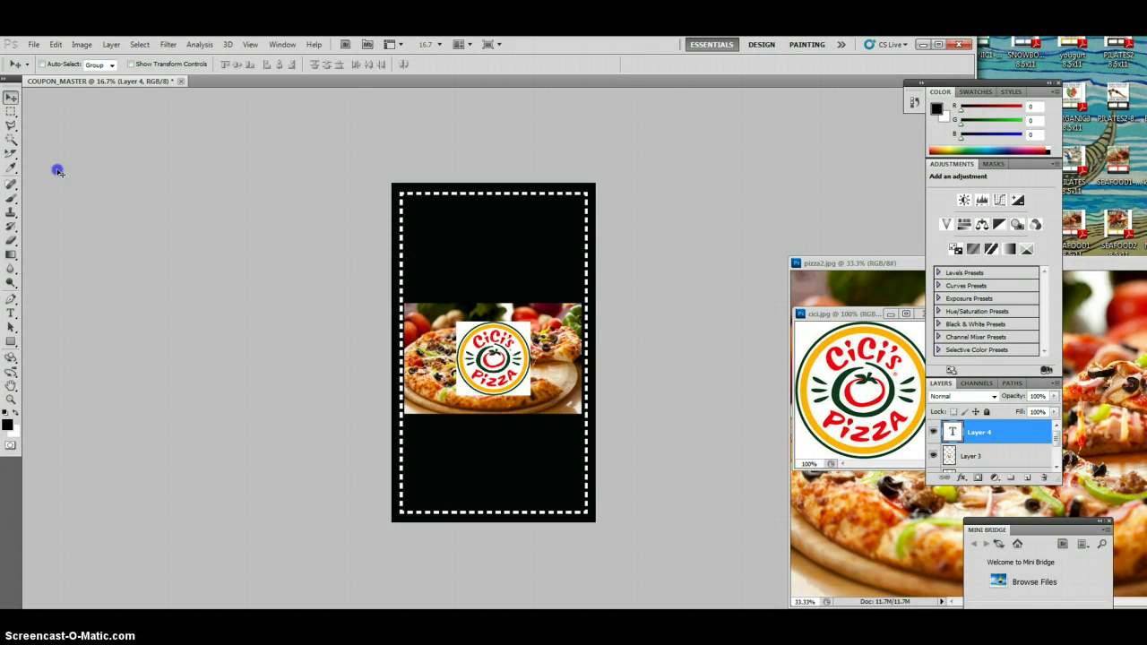
pyautogui.click(11, 312)
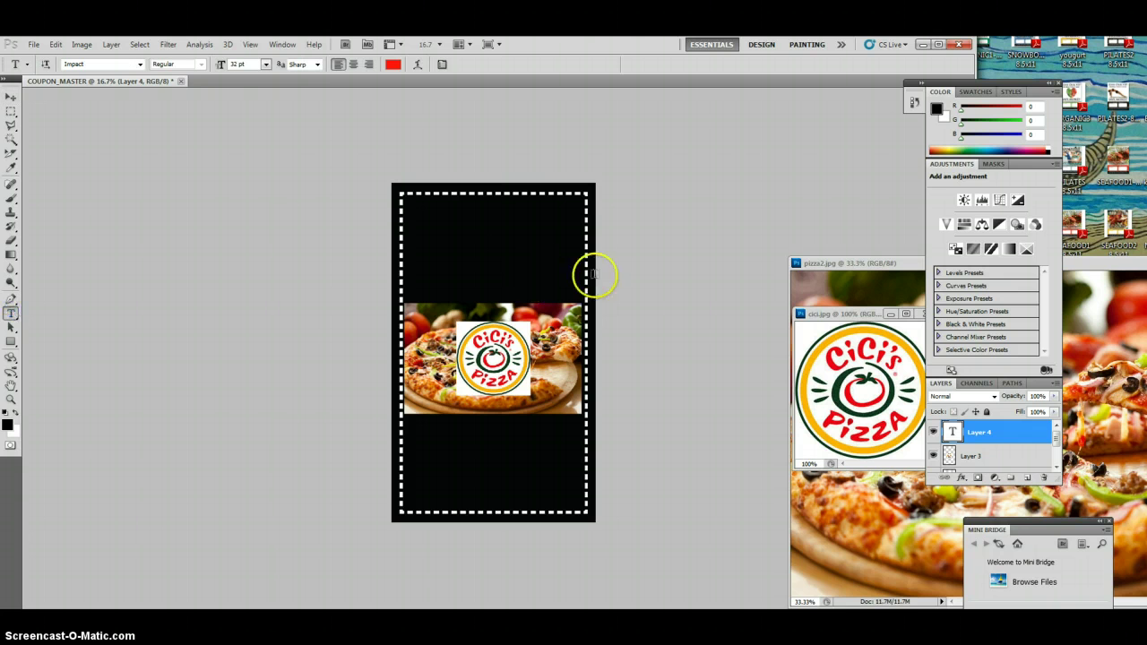
pyautogui.click(433, 250)
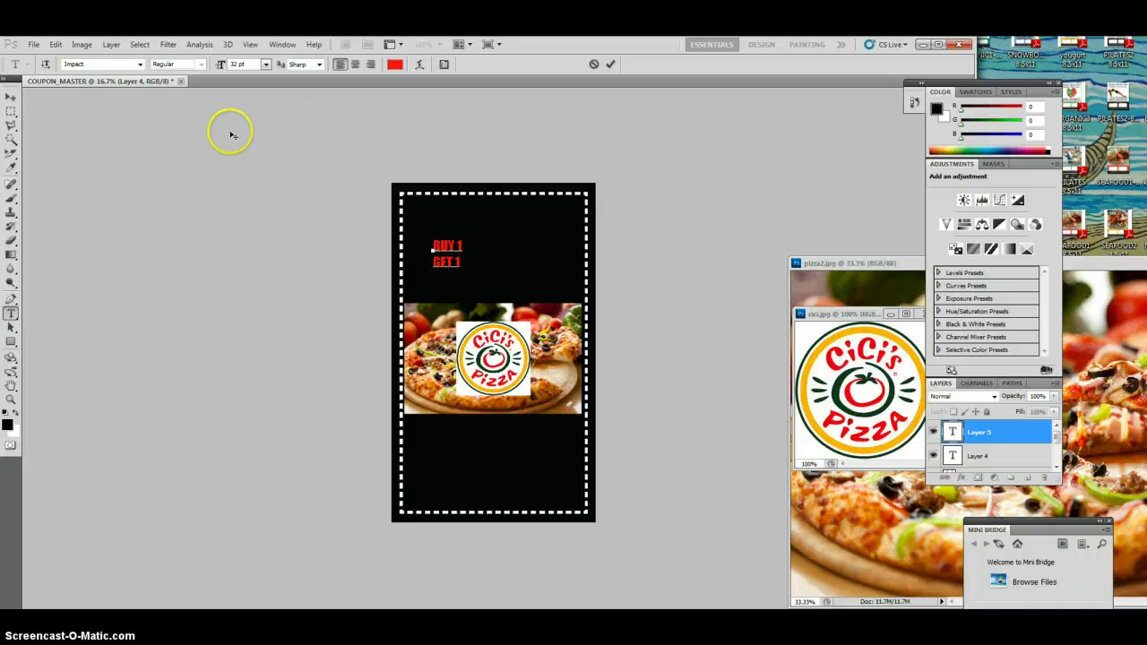
pyautogui.click(11, 98)
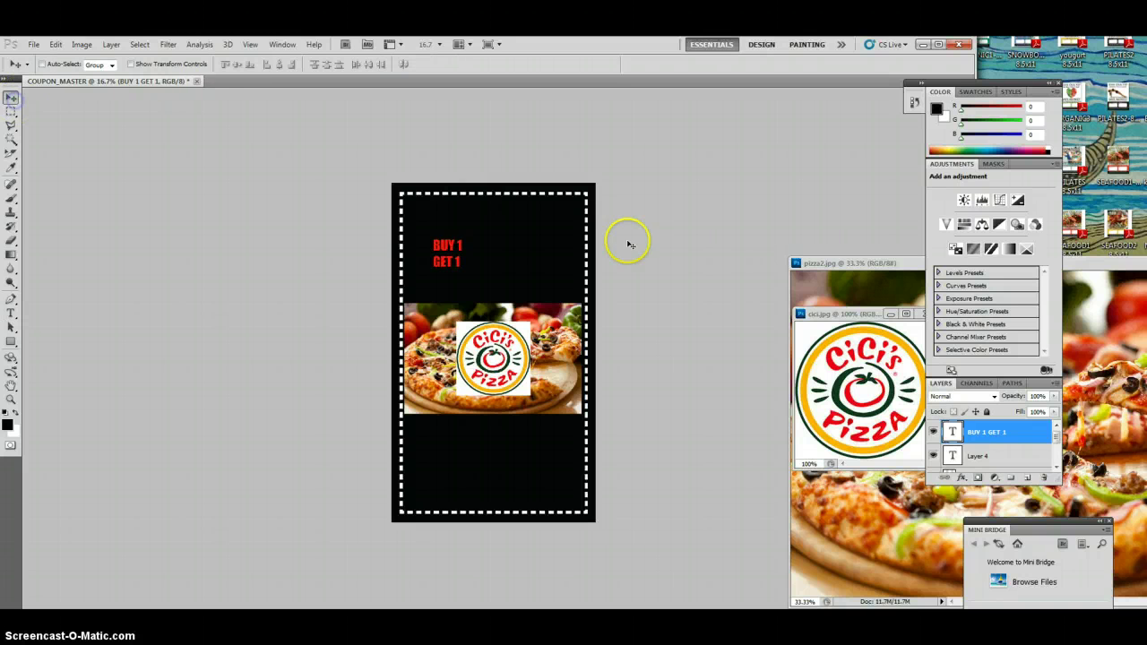
# Step: Stretch the BUY 1 GET 1 text across the coupon's top, inside the dashed border
pyautogui.moveTo(455, 259); pyautogui.dragTo(472, 260)
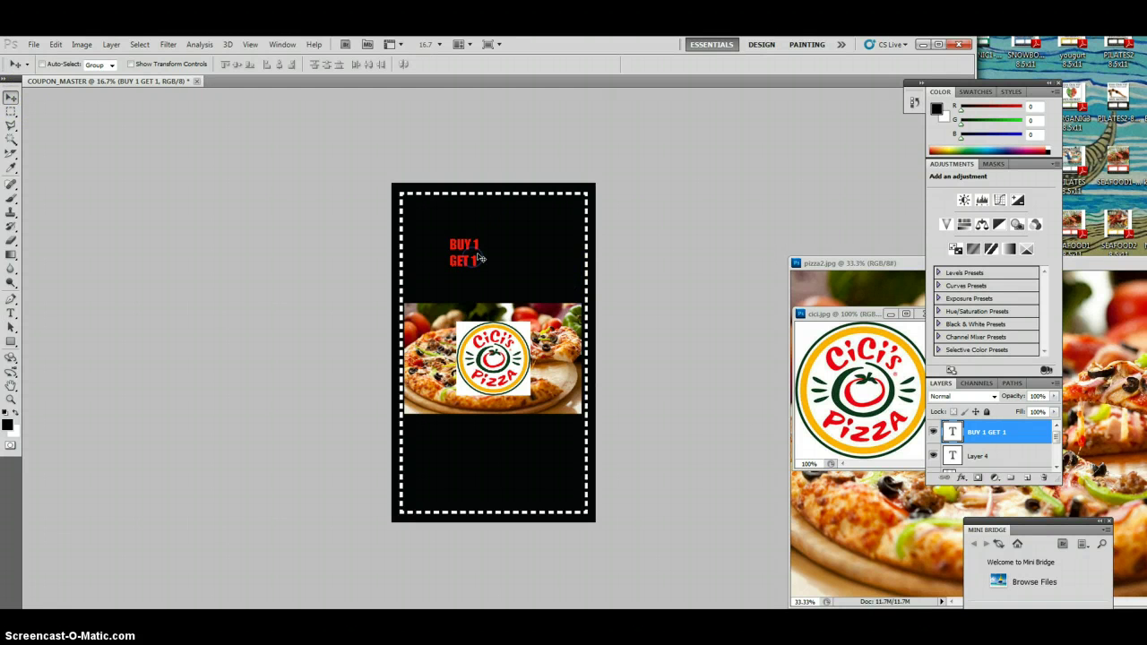
pyautogui.click(55, 44)
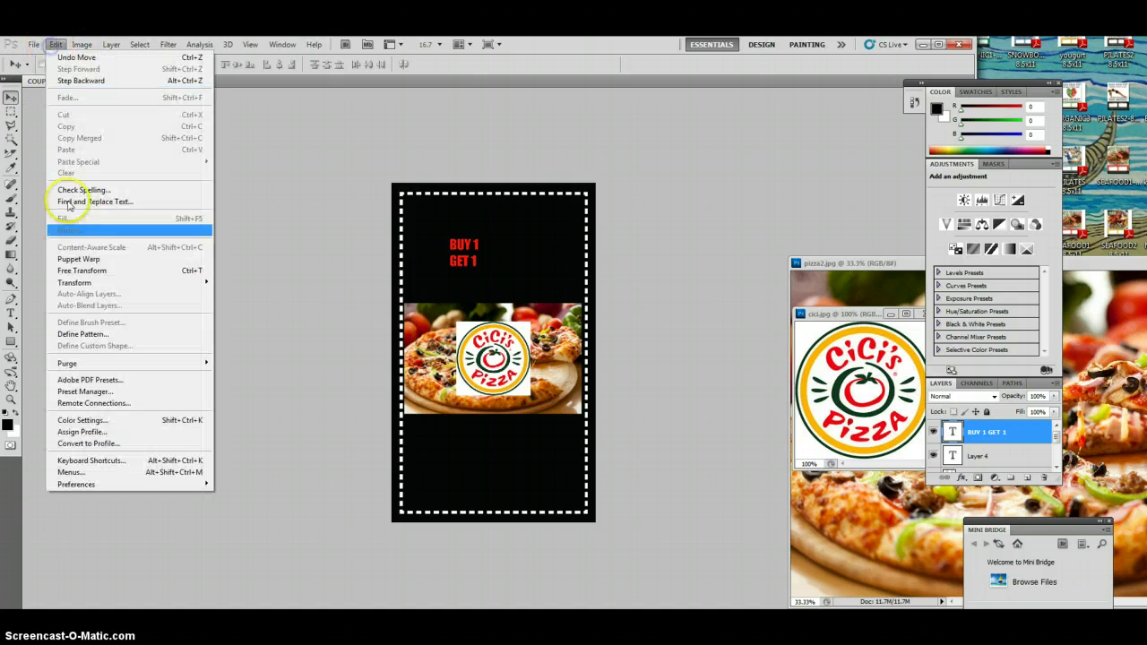
pyautogui.click(81, 270)
pyautogui.moveTo(480, 256); pyautogui.dragTo(626, 186)
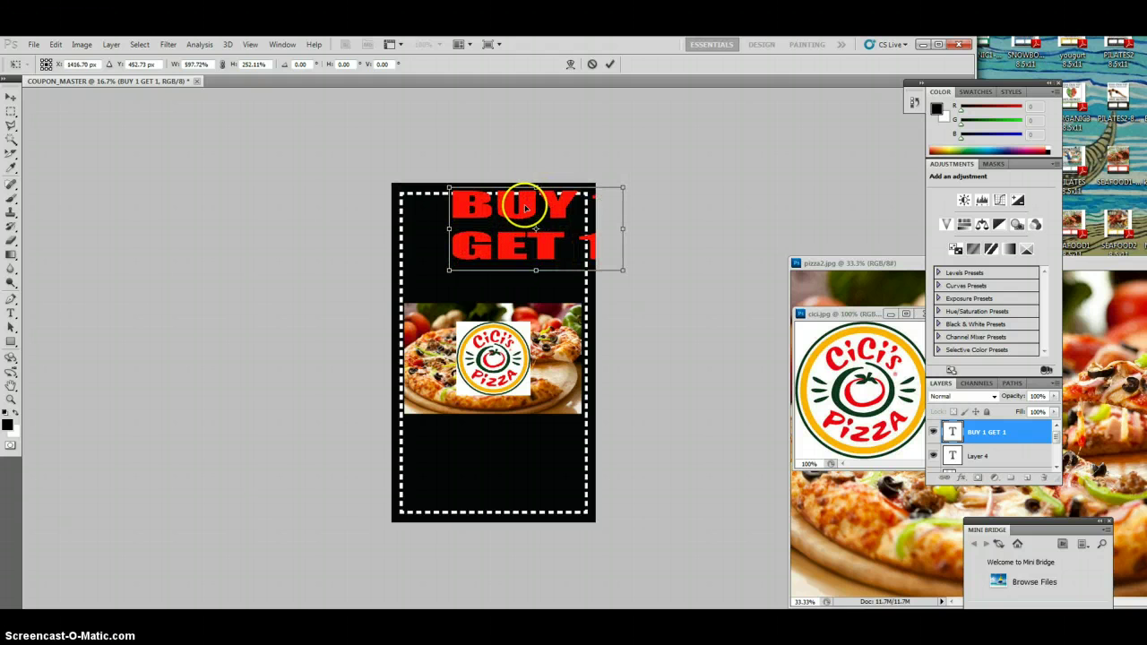
pyautogui.moveTo(512, 192); pyautogui.dragTo(527, 213)
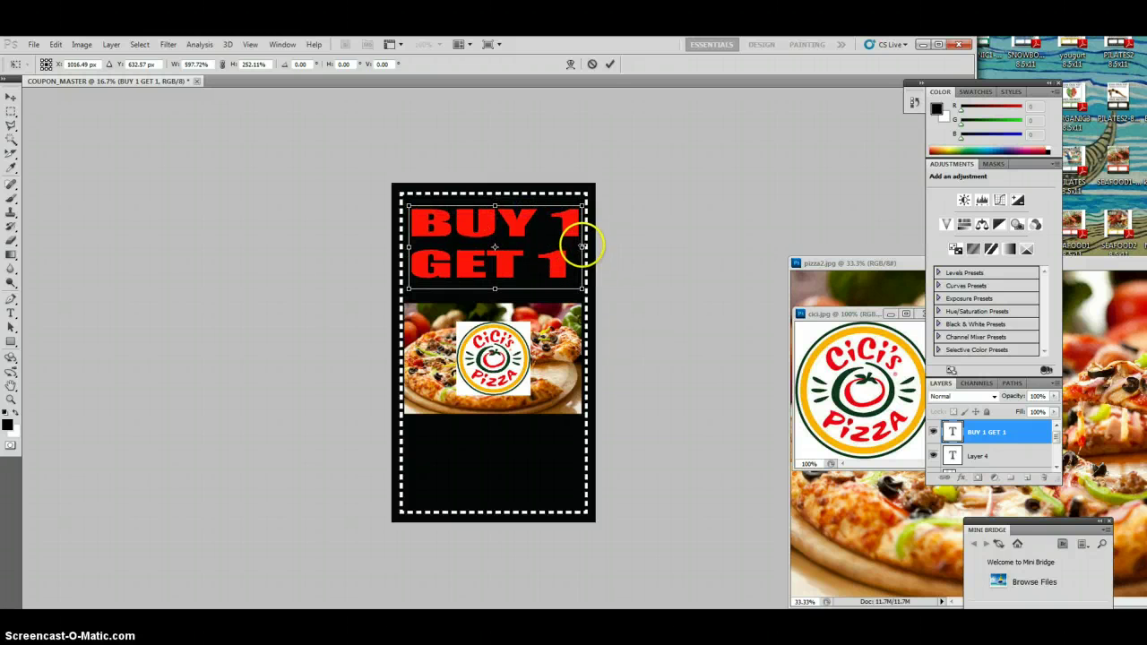
pyautogui.moveTo(586, 245); pyautogui.dragTo(586, 245)
pyautogui.moveTo(510, 285); pyautogui.dragTo(507, 286)
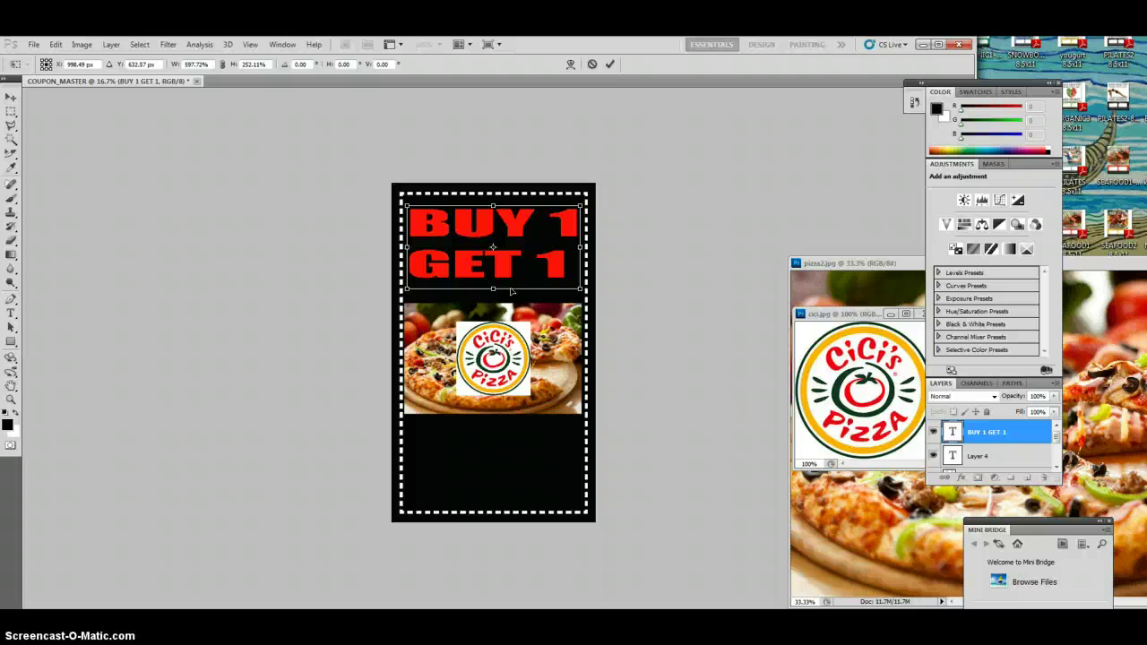
# Step: Apply the text transform and start a new red text layer in the lower black area
pyautogui.click(10, 98)
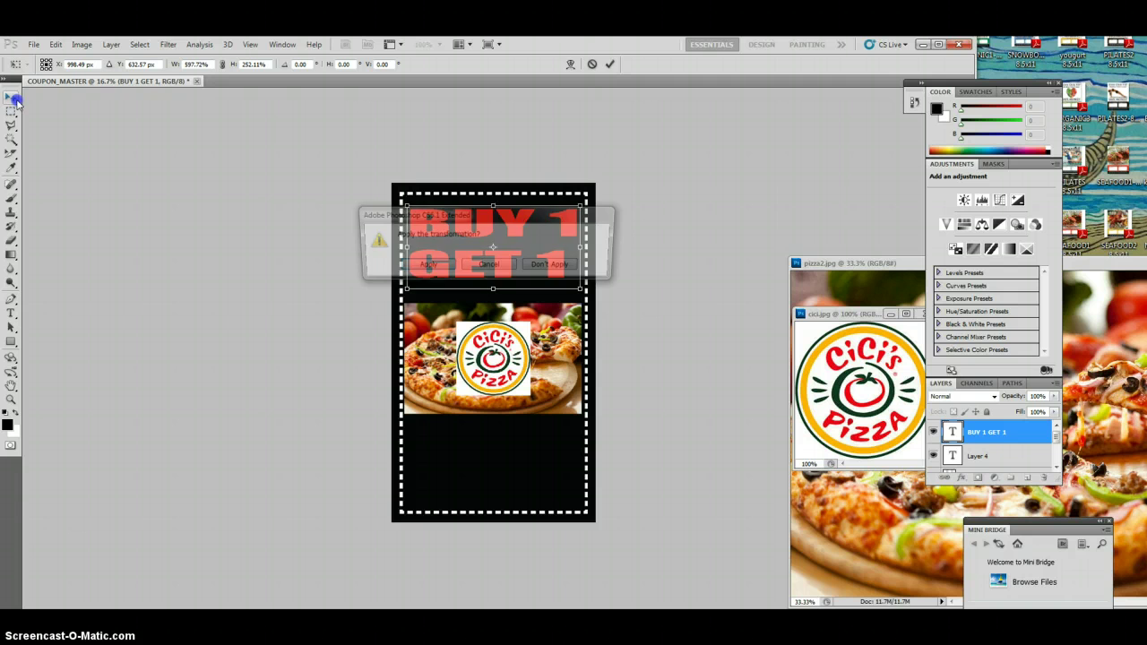
pyautogui.click(407, 265)
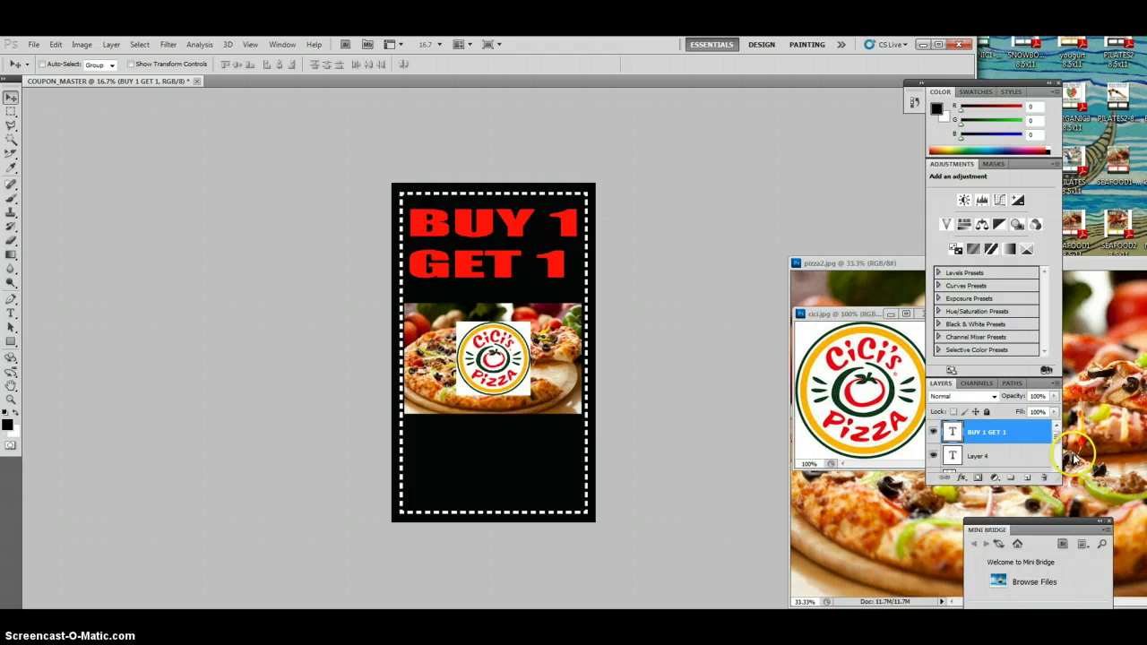
pyautogui.click(11, 313)
pyautogui.click(430, 463)
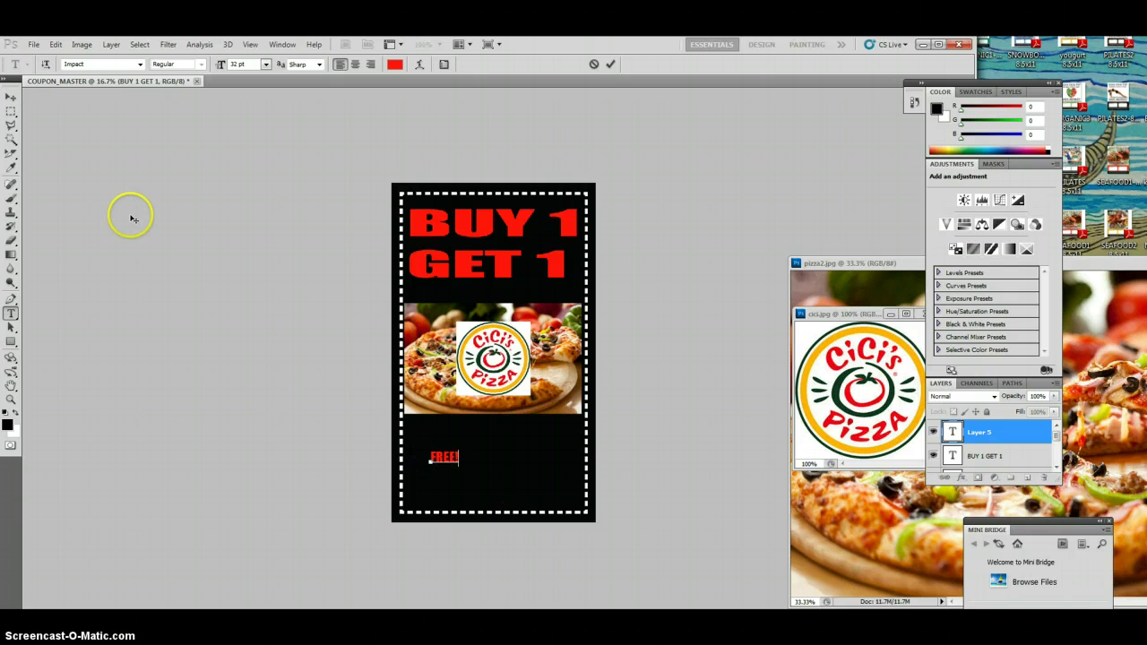
# Step: Commit the FREE! text and change its font size from the options bar
pyautogui.click(11, 96)
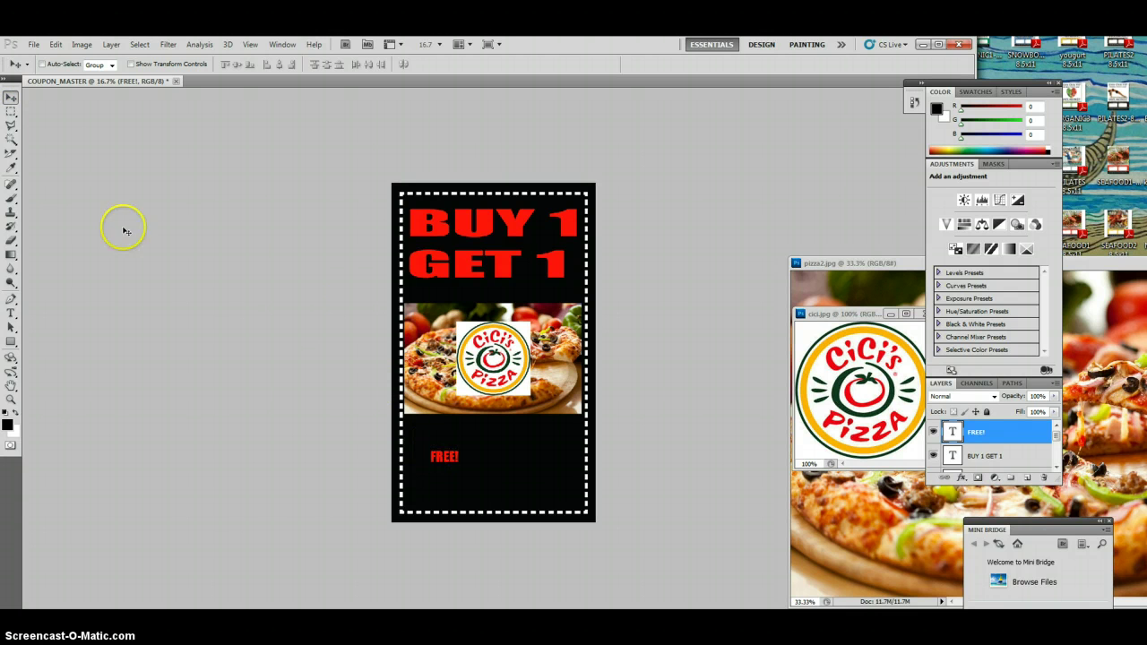
pyautogui.click(10, 313)
pyautogui.click(445, 458)
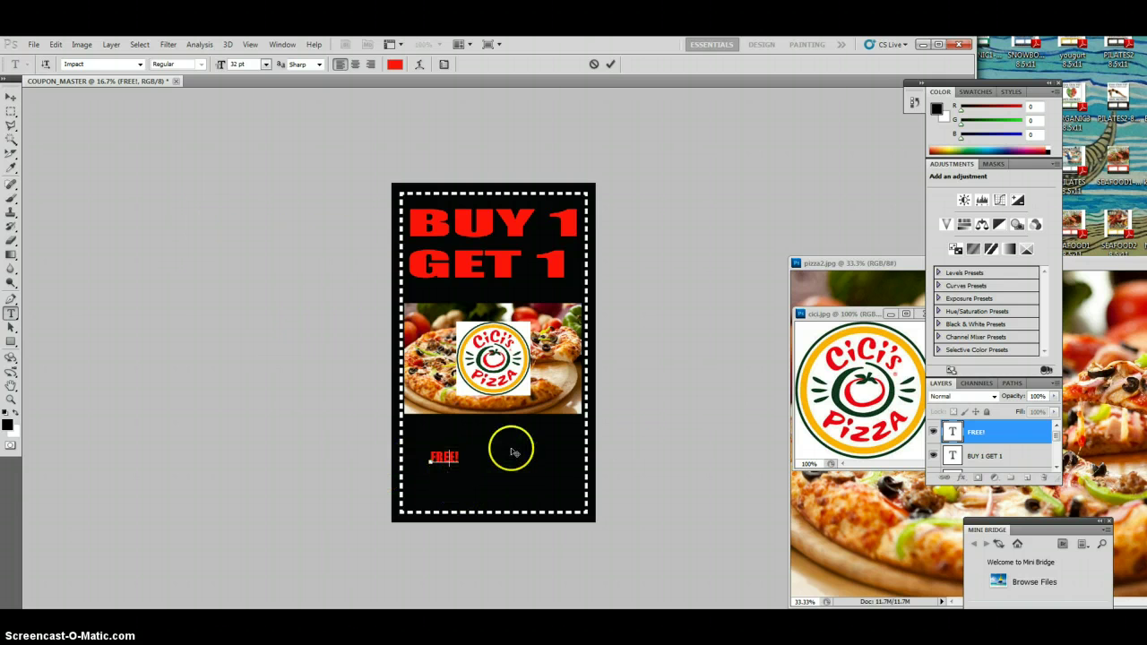
pyautogui.click(238, 64)
pyautogui.click(265, 68)
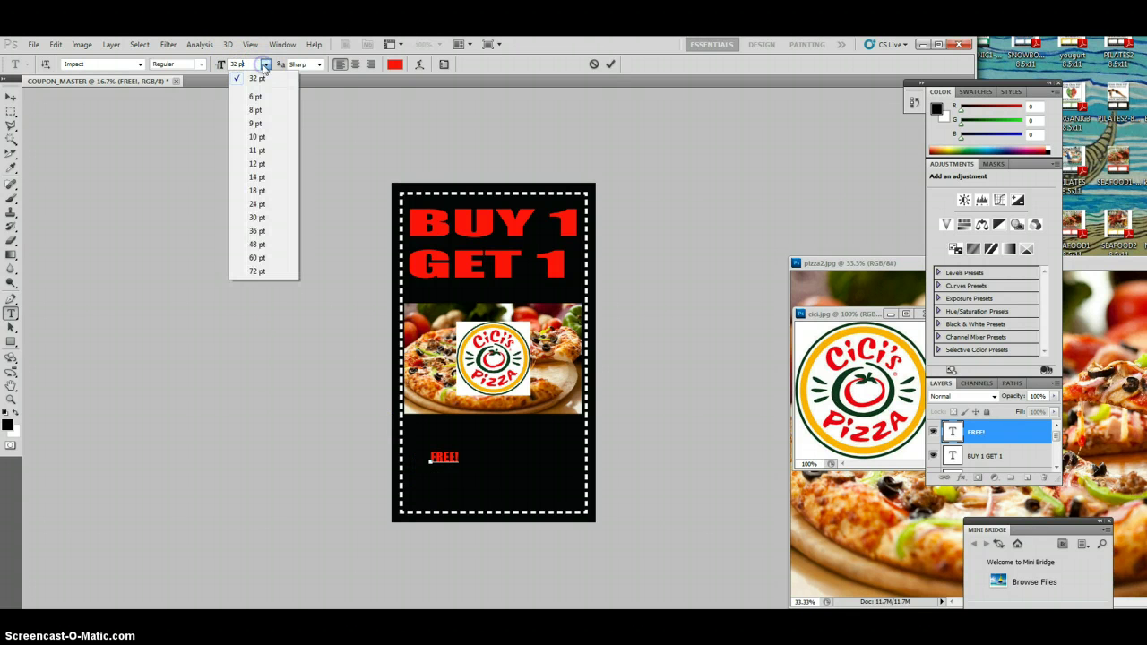
pyautogui.click(266, 232)
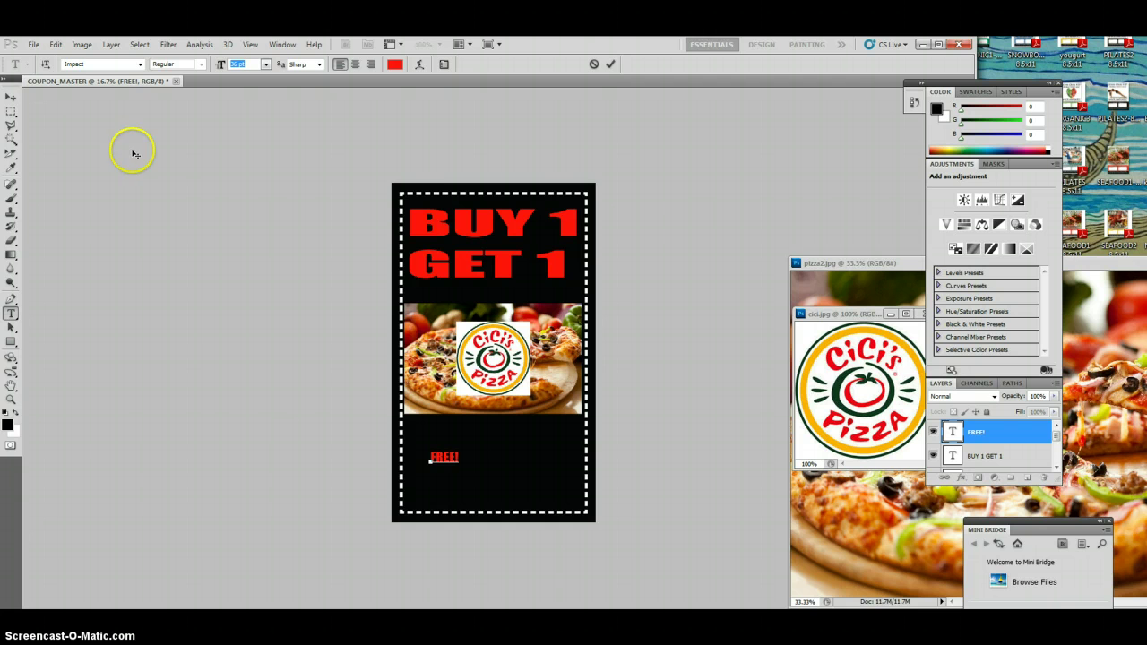
pyautogui.click(10, 101)
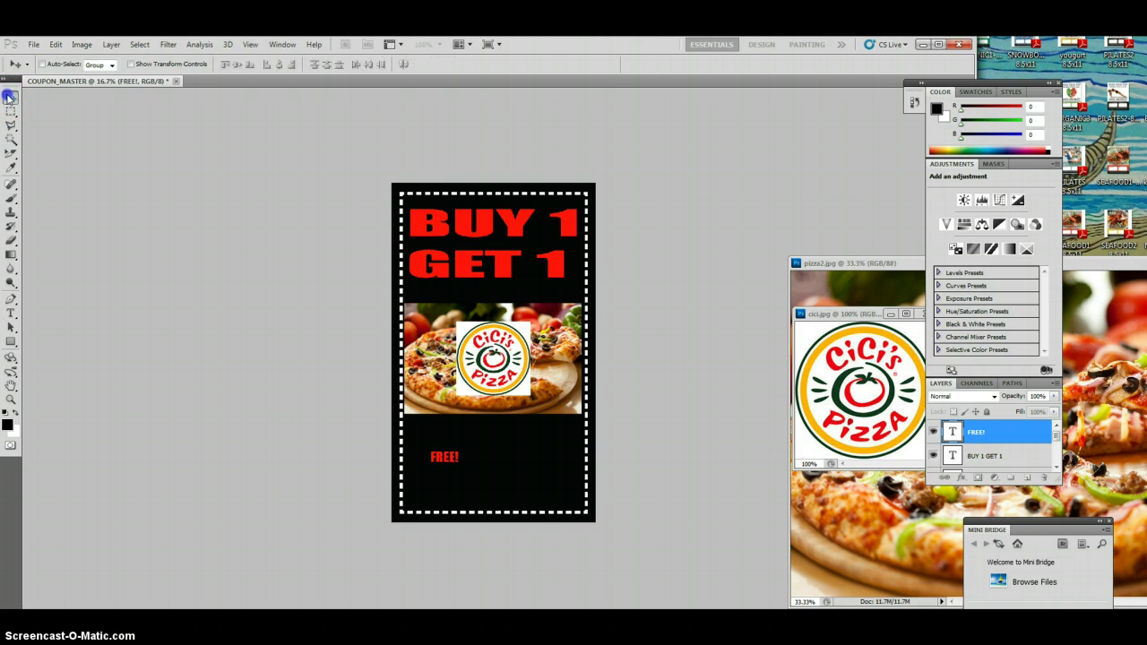
# Step: Move the FREE! text left and up beneath the pizza photo
pyautogui.moveTo(448, 455); pyautogui.dragTo(428, 450)
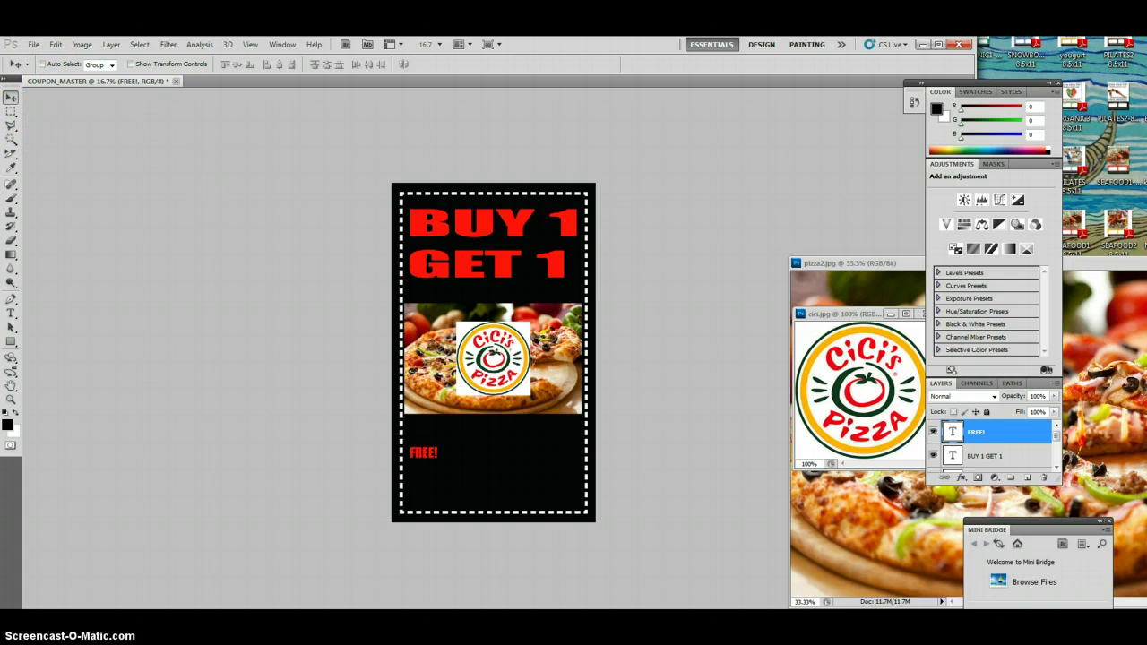
pyautogui.click(33, 44)
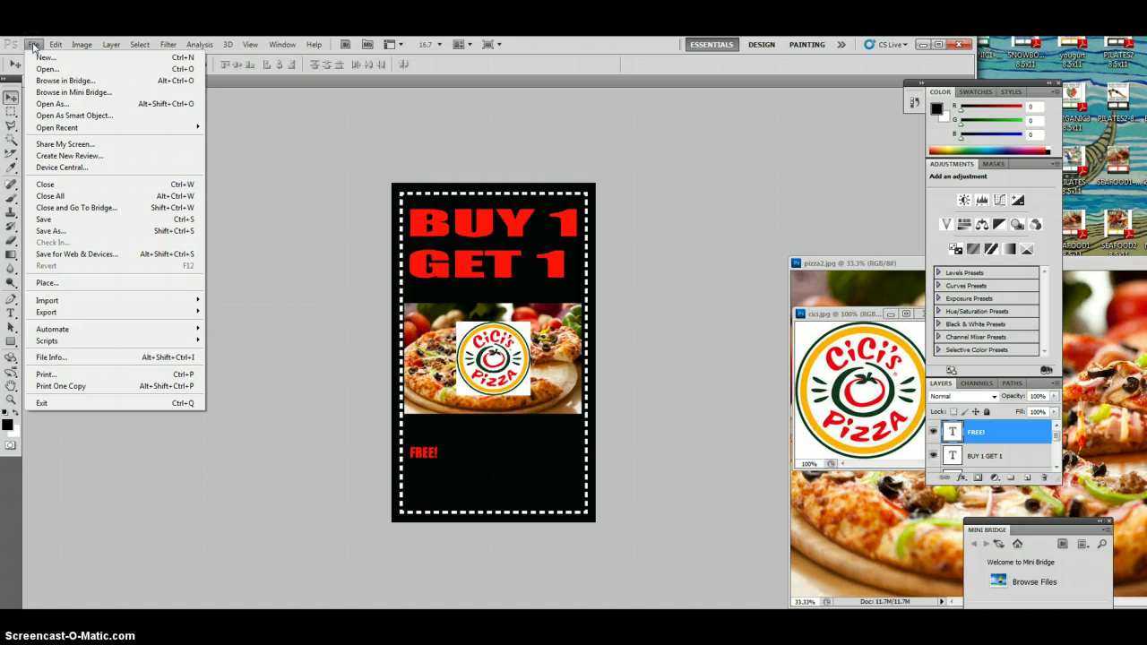
pyautogui.click(35, 45)
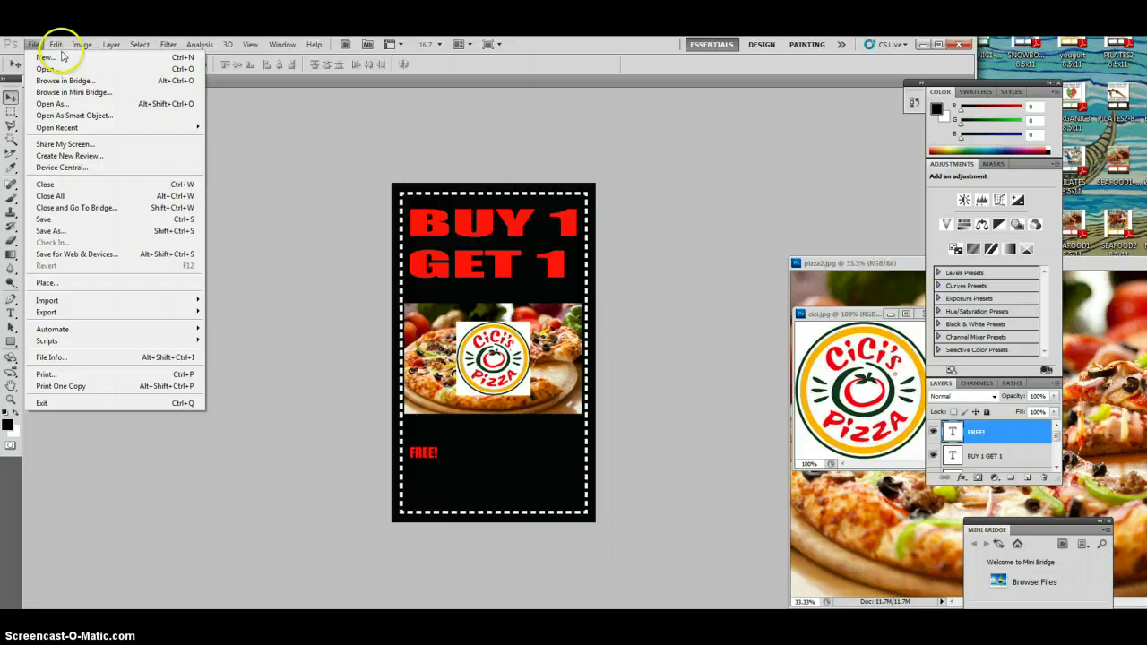
# Step: Scale FREE! up proportionally to fill the lower black area, raise it slightly, and apply
pyautogui.moveTo(61, 47)
pyautogui.click(112, 270)
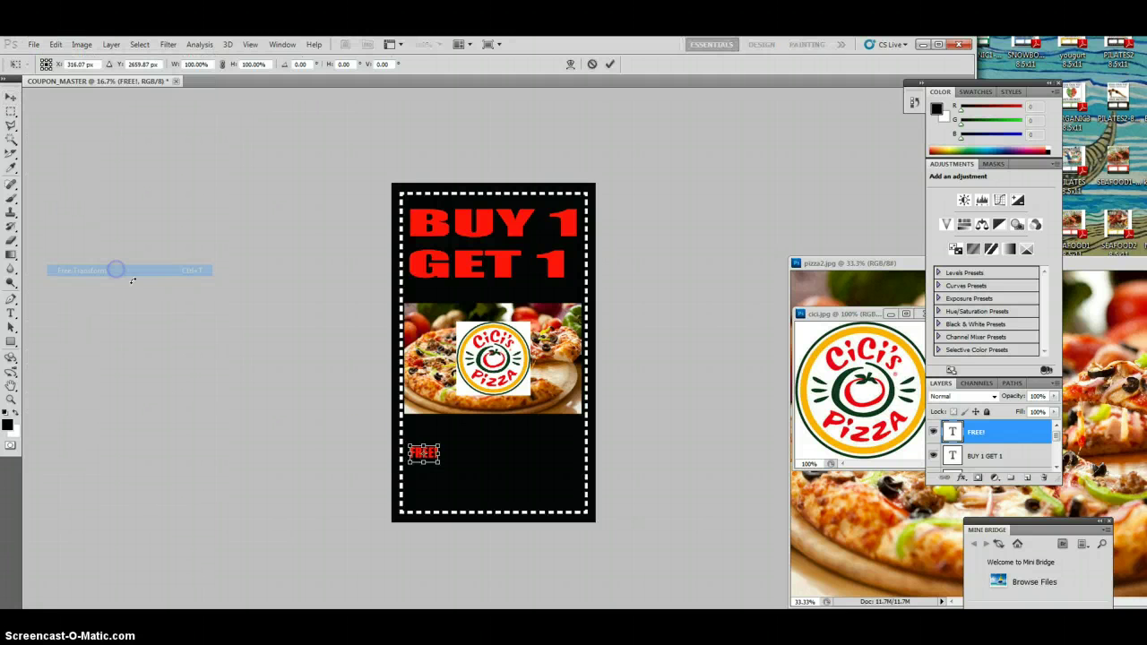
pyautogui.moveTo(439, 454); pyautogui.dragTo(532, 455)
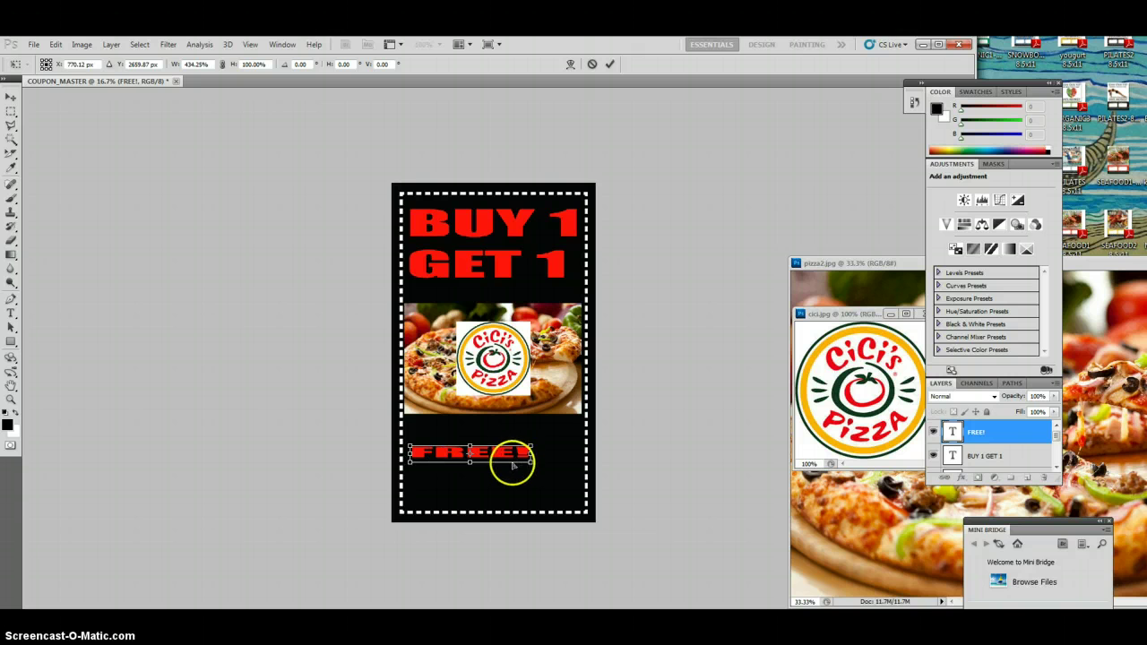
pyautogui.hotkey('ctrl', 'z')
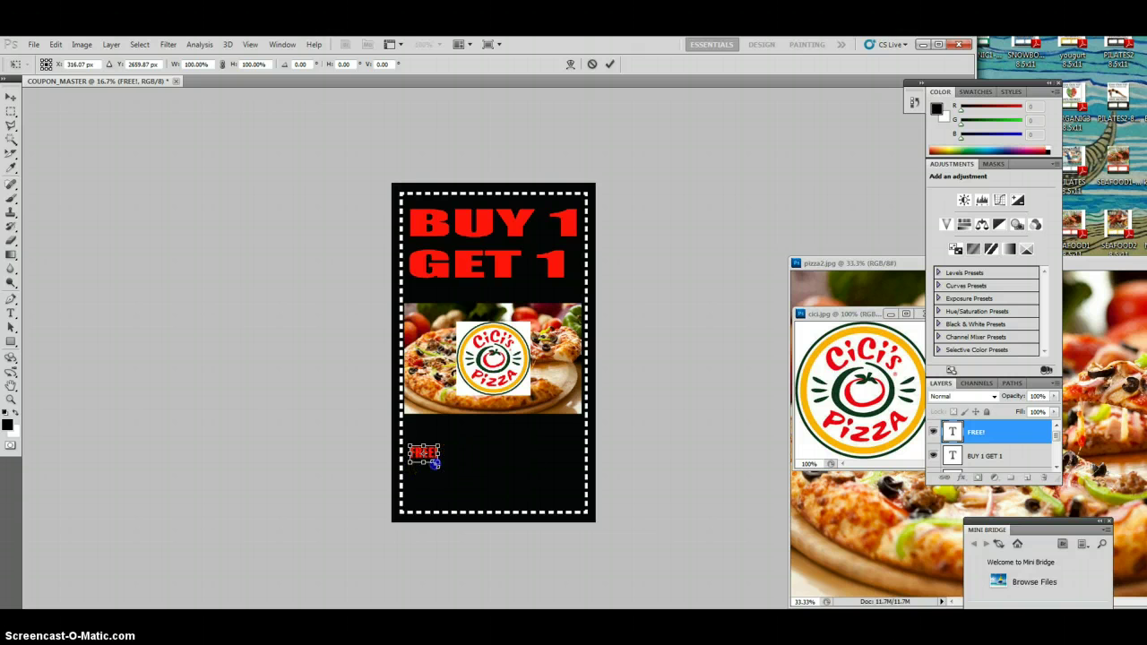
pyautogui.moveTo(438, 463); pyautogui.dragTo(566, 540)
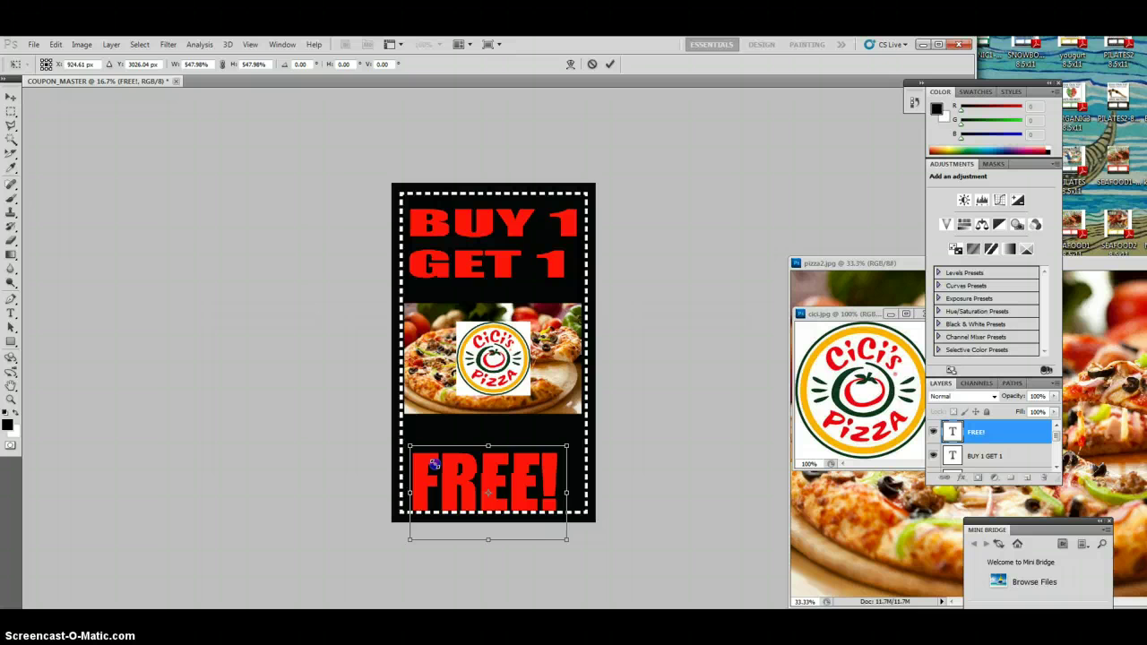
pyautogui.moveTo(493, 482); pyautogui.dragTo(491, 465)
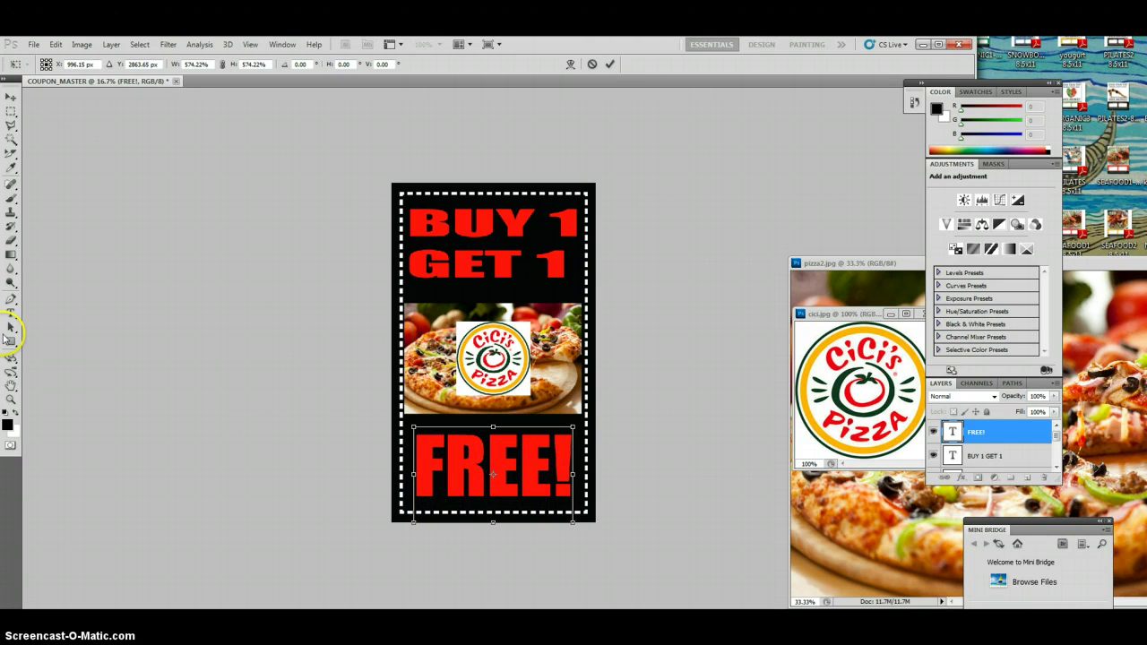
pyautogui.click(12, 95)
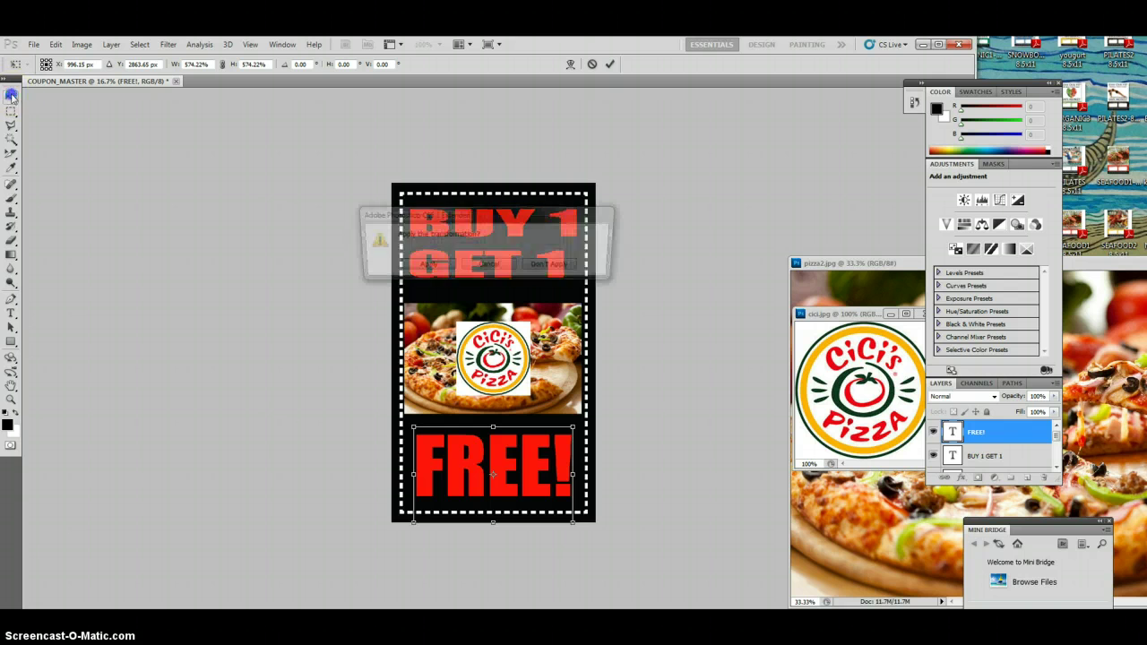
pyautogui.click(423, 266)
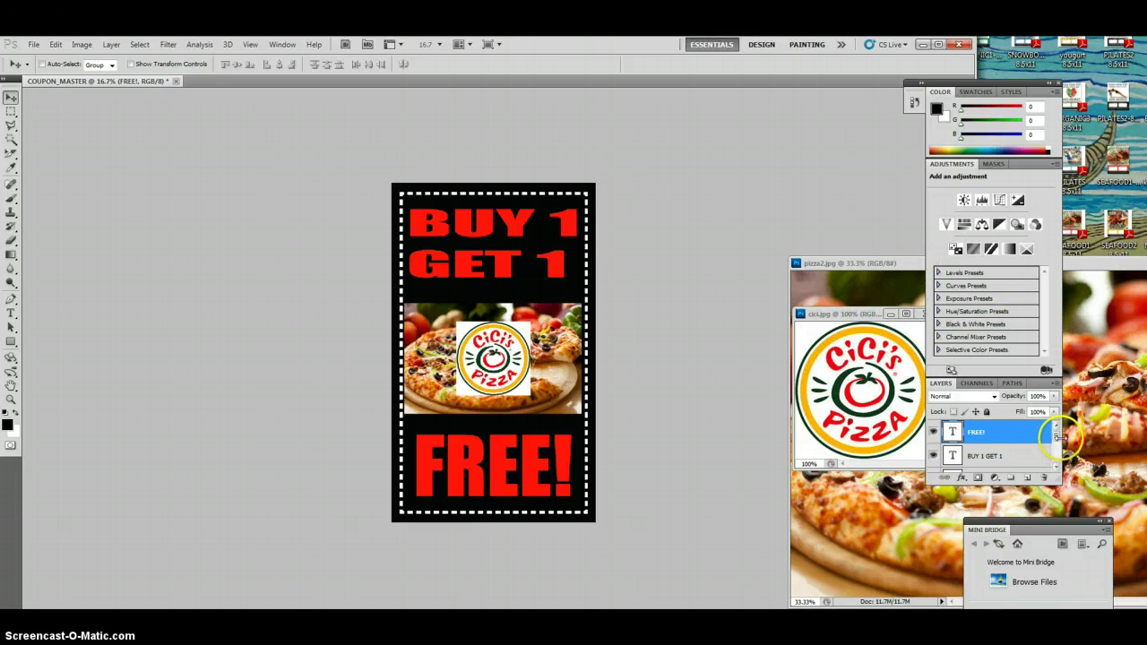
# Step: Shift FREE! slightly up, then select Layer 2 and nudge the pizza photo down and right
pyautogui.moveTo(1058, 437)
pyautogui.mouseDown()
pyautogui.moveTo(1058, 451)
pyautogui.moveTo(1058, 441)
pyautogui.mouseUp()
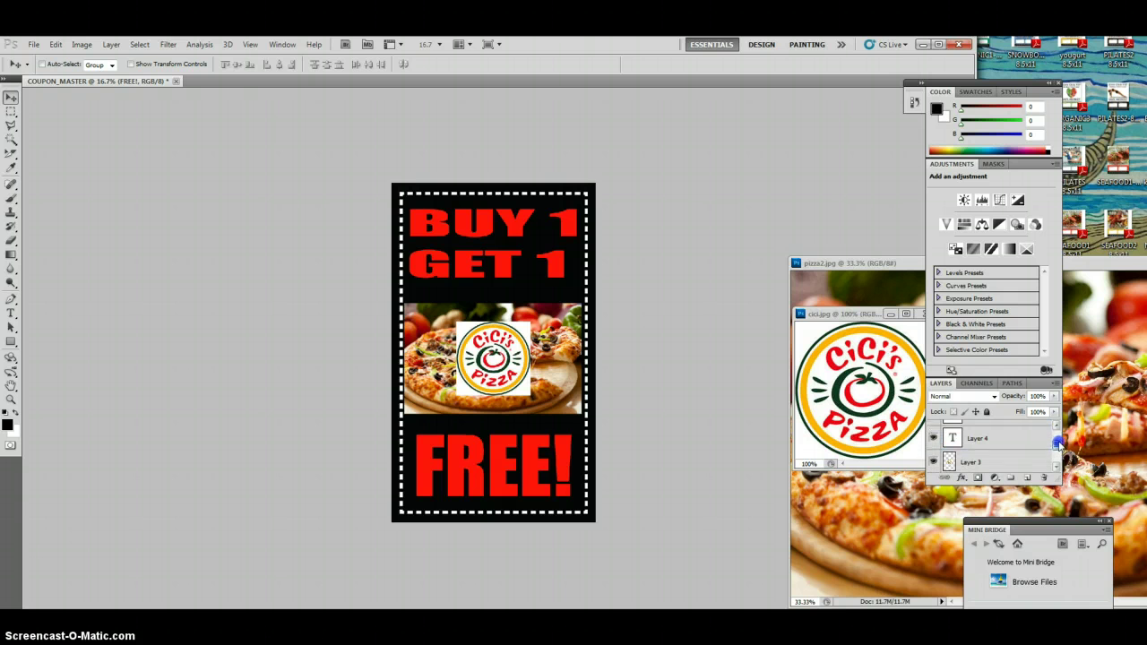
pyautogui.moveTo(488, 387)
pyautogui.mouseDown()
pyautogui.moveTo(506, 410)
pyautogui.moveTo(489, 381)
pyautogui.mouseUp()
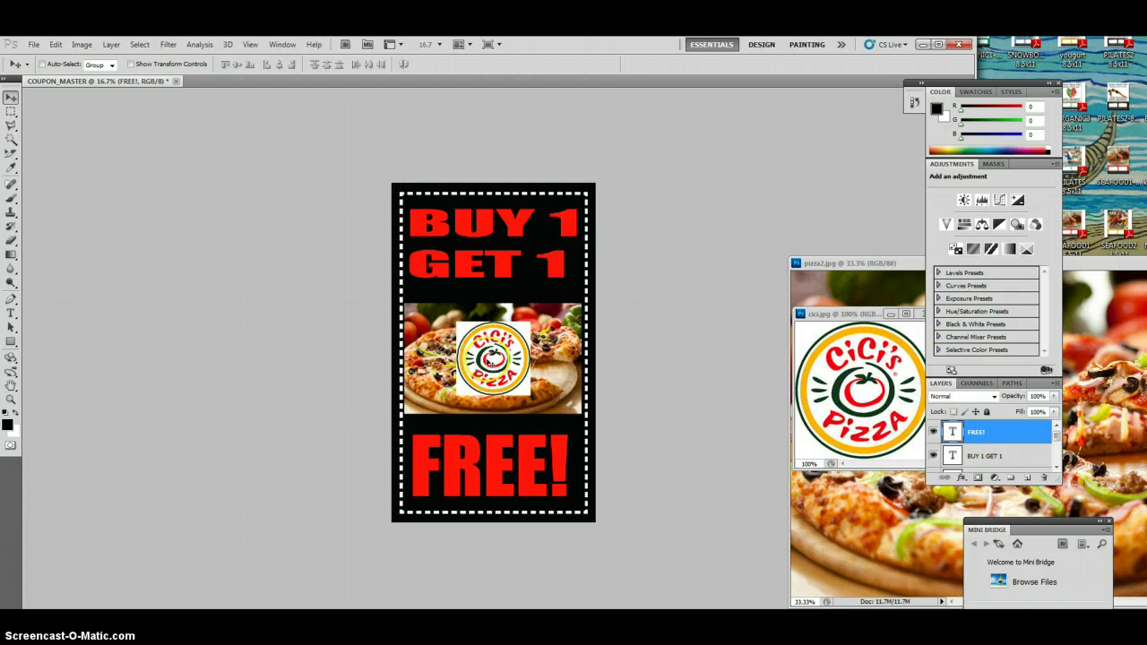
pyautogui.scroll(-3, 1017, 464)
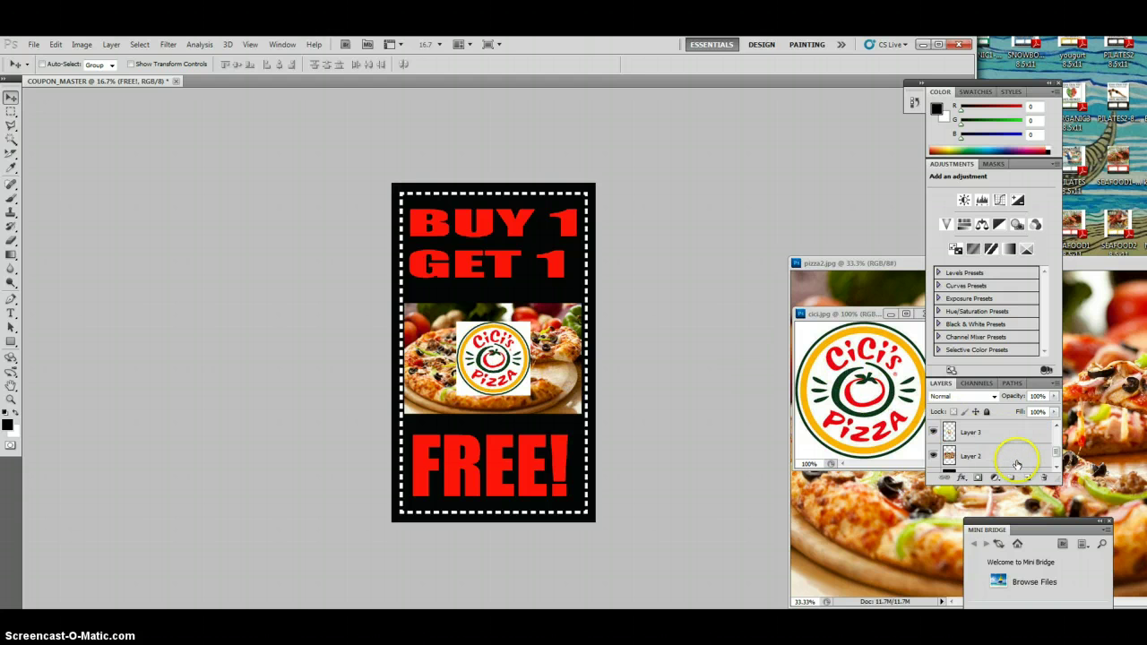
pyautogui.click(1002, 437)
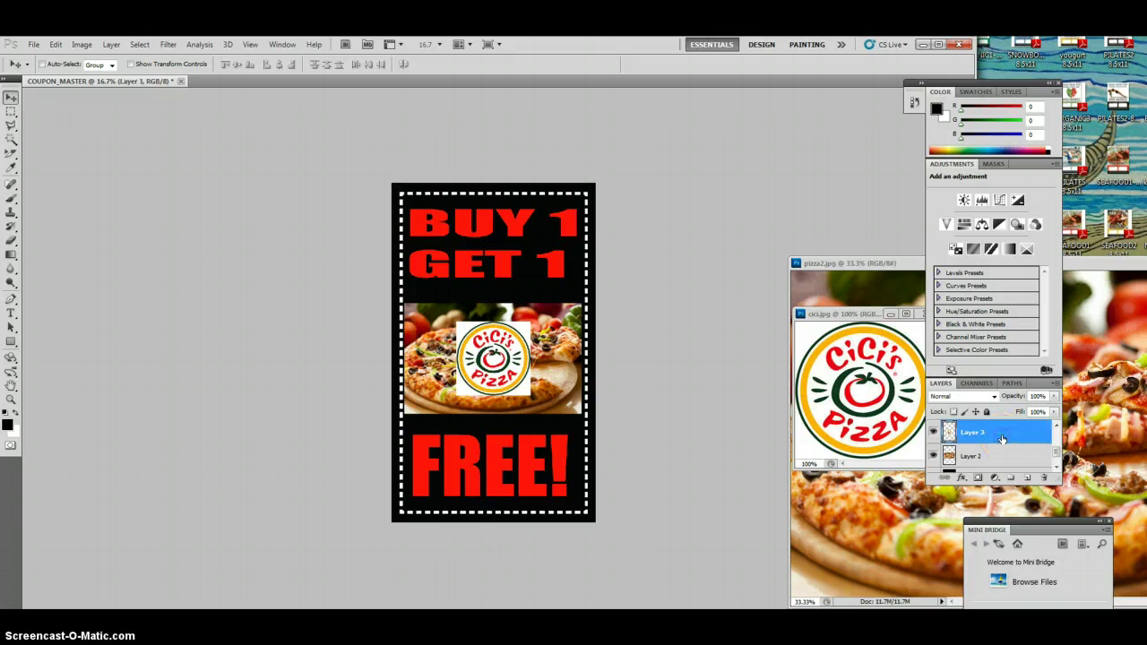
pyautogui.click(1002, 460)
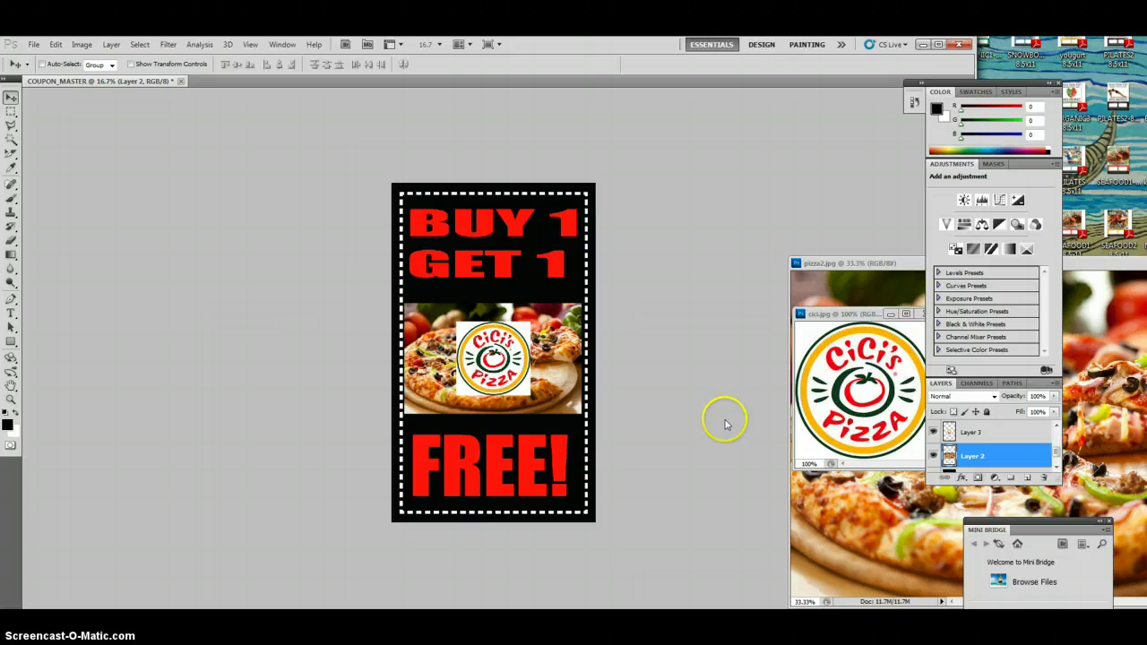
pyautogui.moveTo(566, 370)
pyautogui.mouseDown()
pyautogui.moveTo(566, 383)
pyautogui.moveTo(565, 361)
pyautogui.mouseUp()
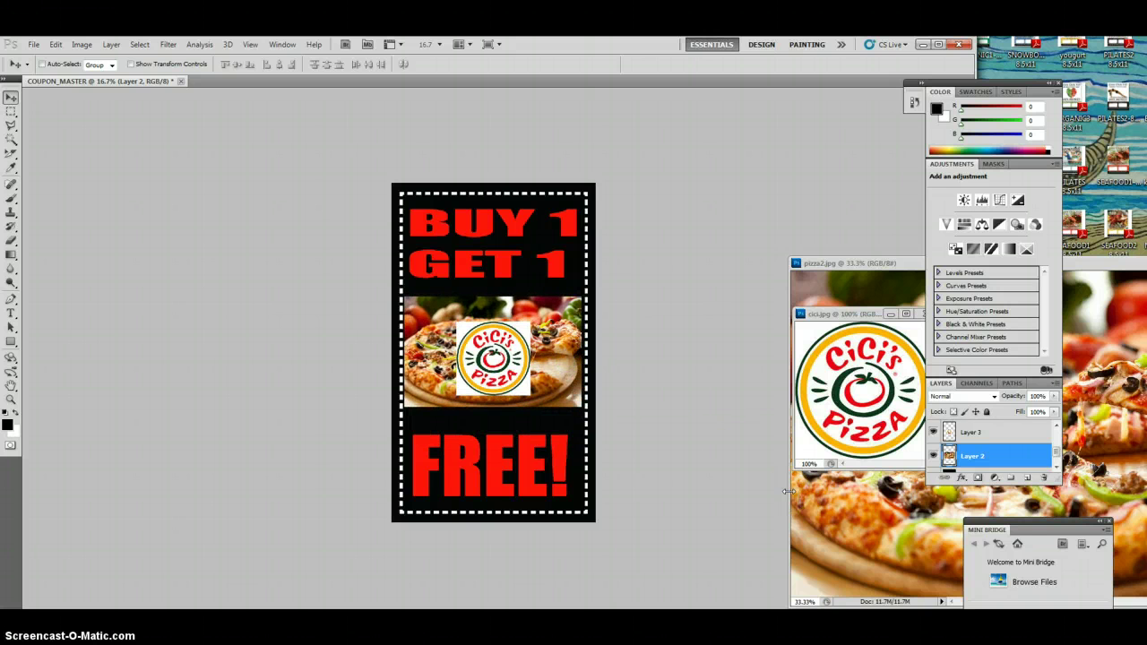
pyautogui.hotkey('shift', 'Down')
pyautogui.hotkey('shift', 'Down')
pyautogui.hotkey('shift', 'Down')
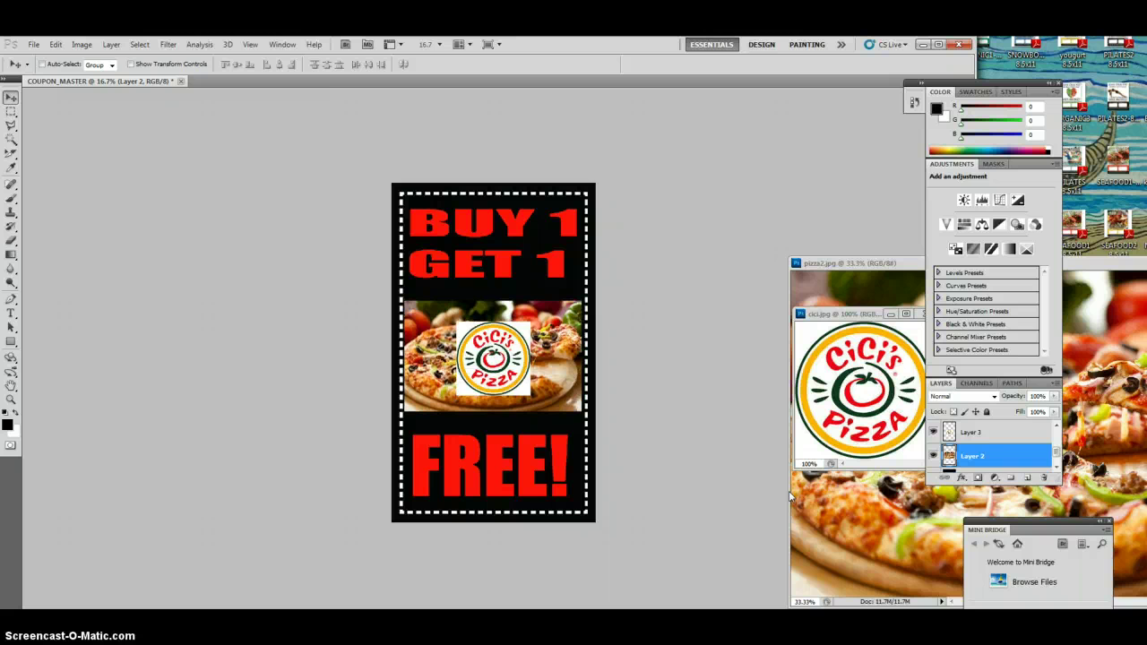
pyautogui.hotkey('shift', 'Right')
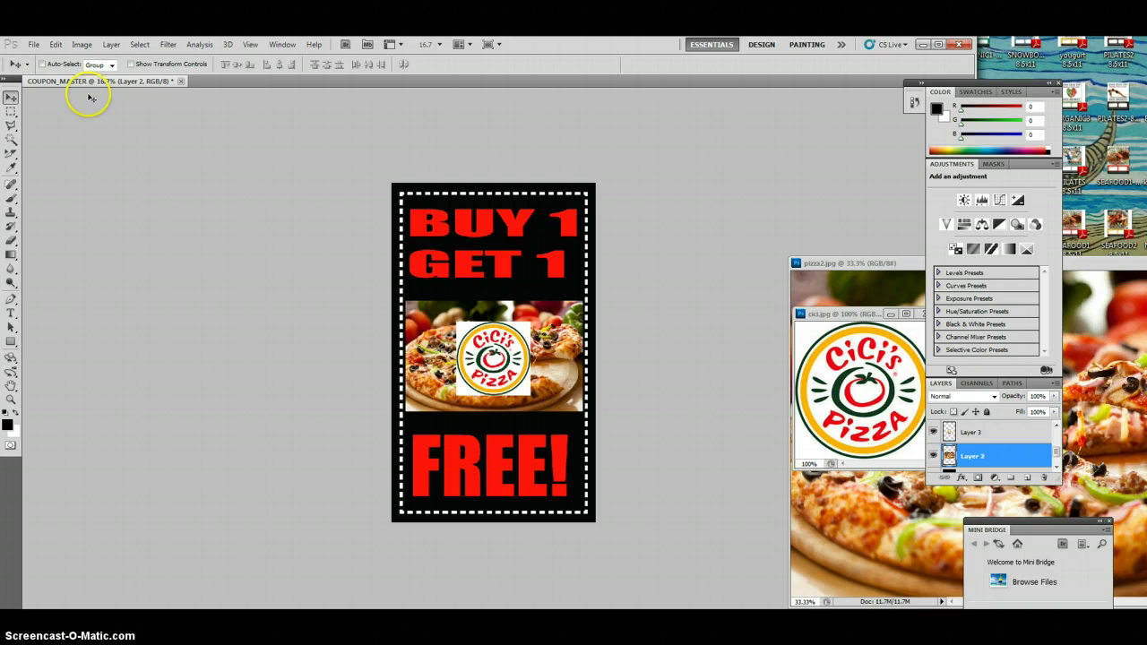
pyautogui.click(33, 45)
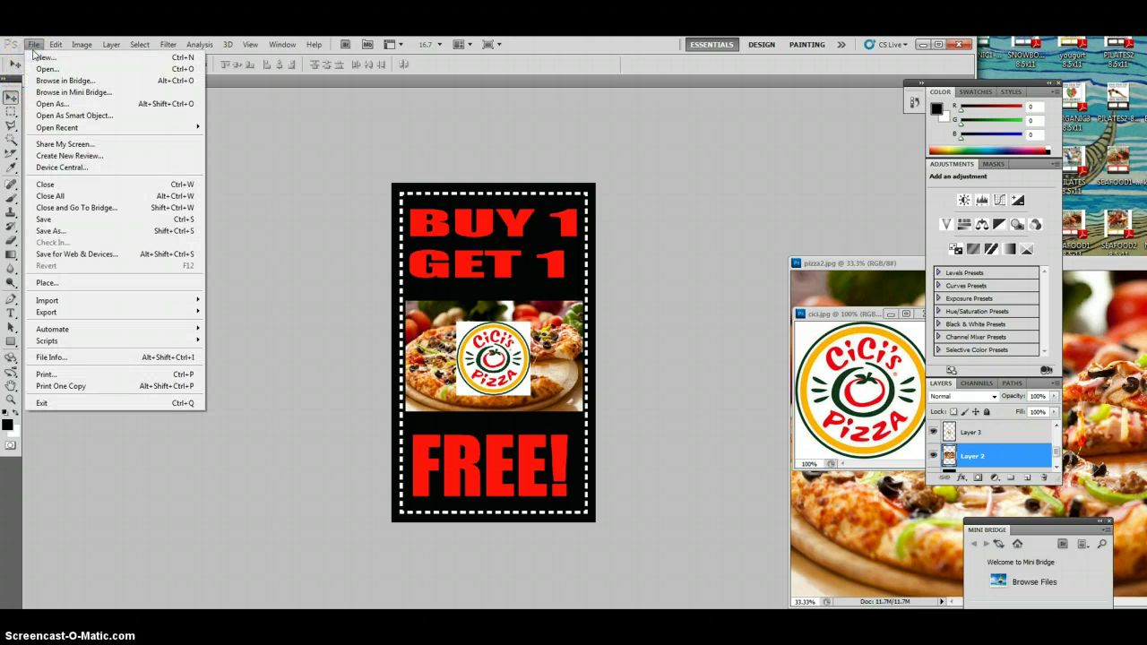
pyautogui.click(77, 229)
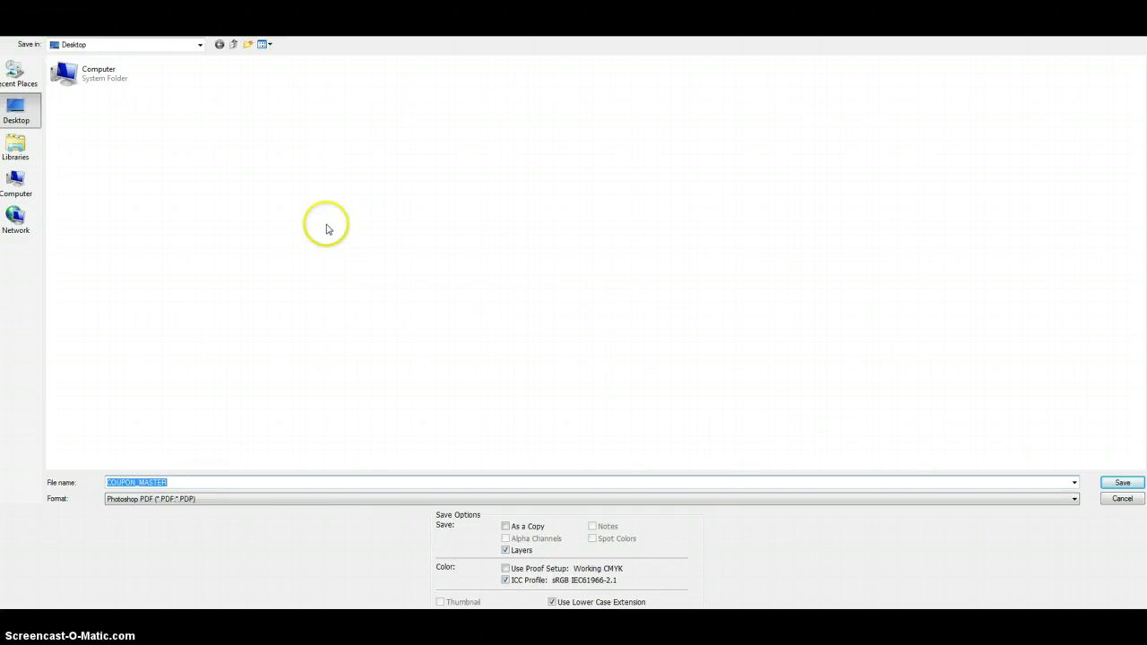
pyautogui.click(1122, 499)
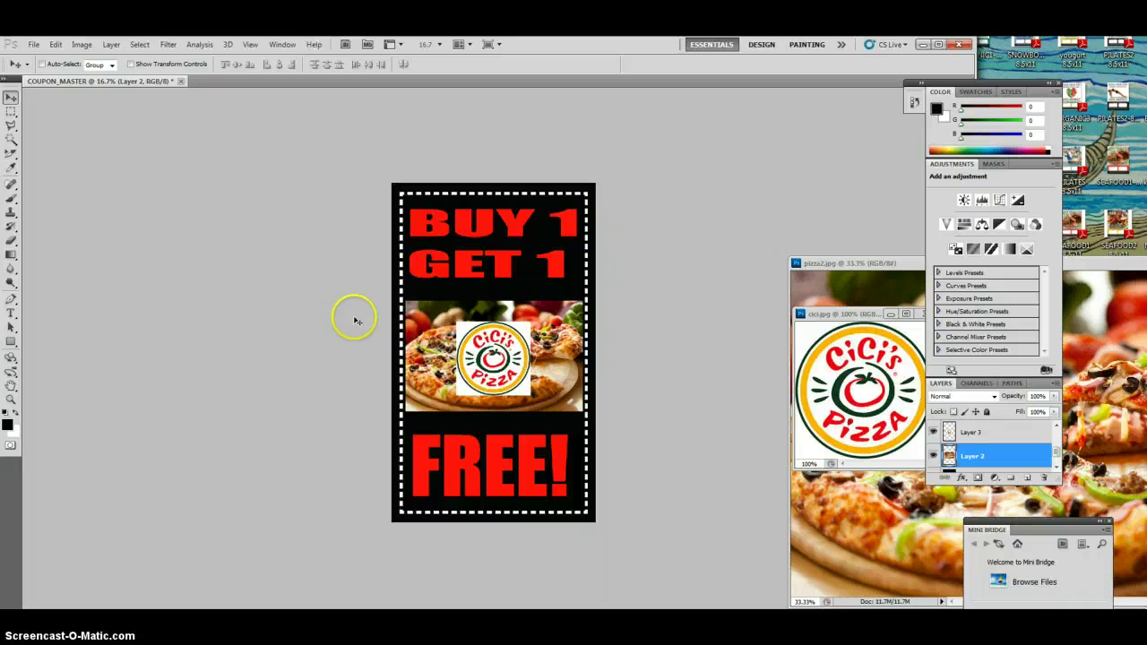
pyautogui.click(34, 44)
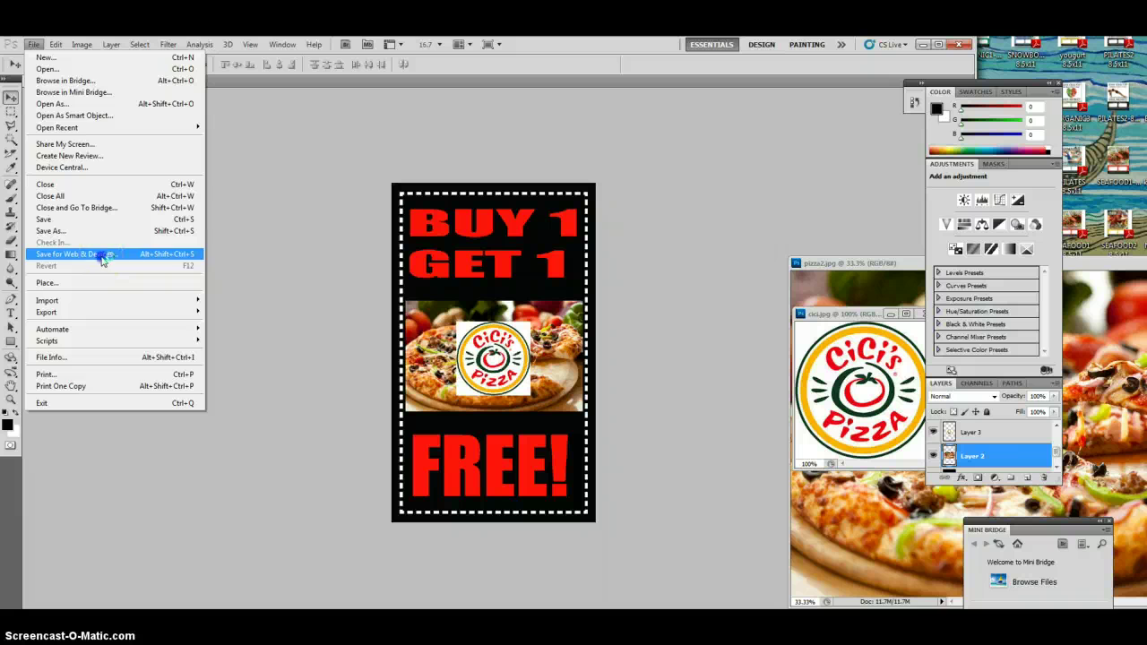
# Step: Export the coupon as a maximum-quality JPEG named COUPON_MASTER into the Flyers Revised folder
pyautogui.click(103, 258)
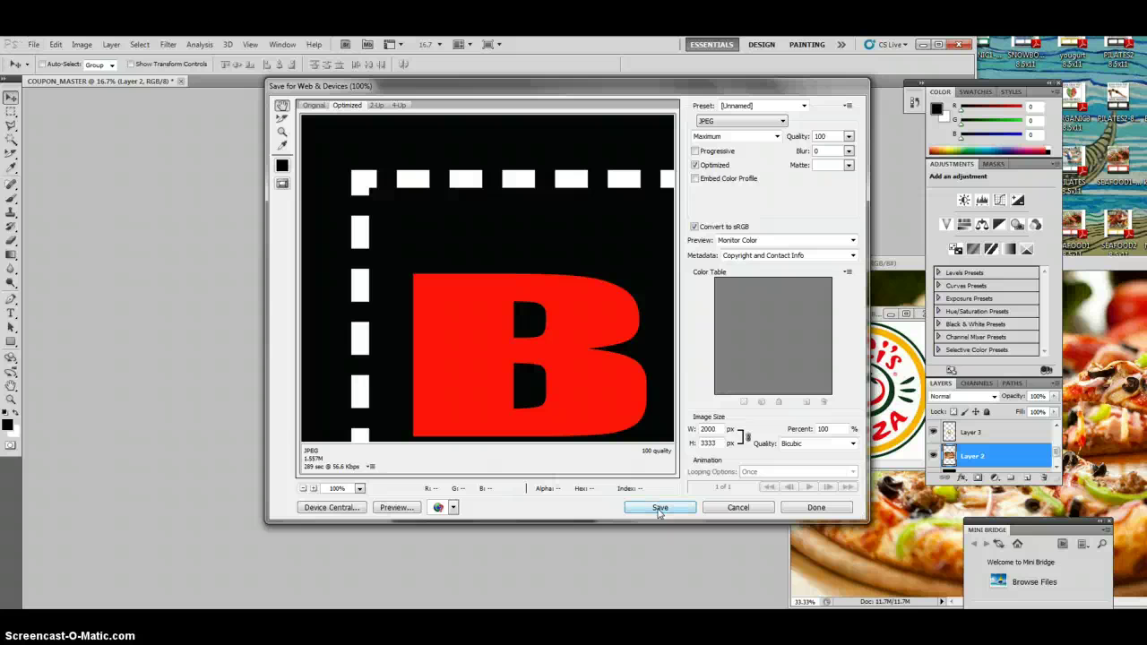
pyautogui.click(659, 508)
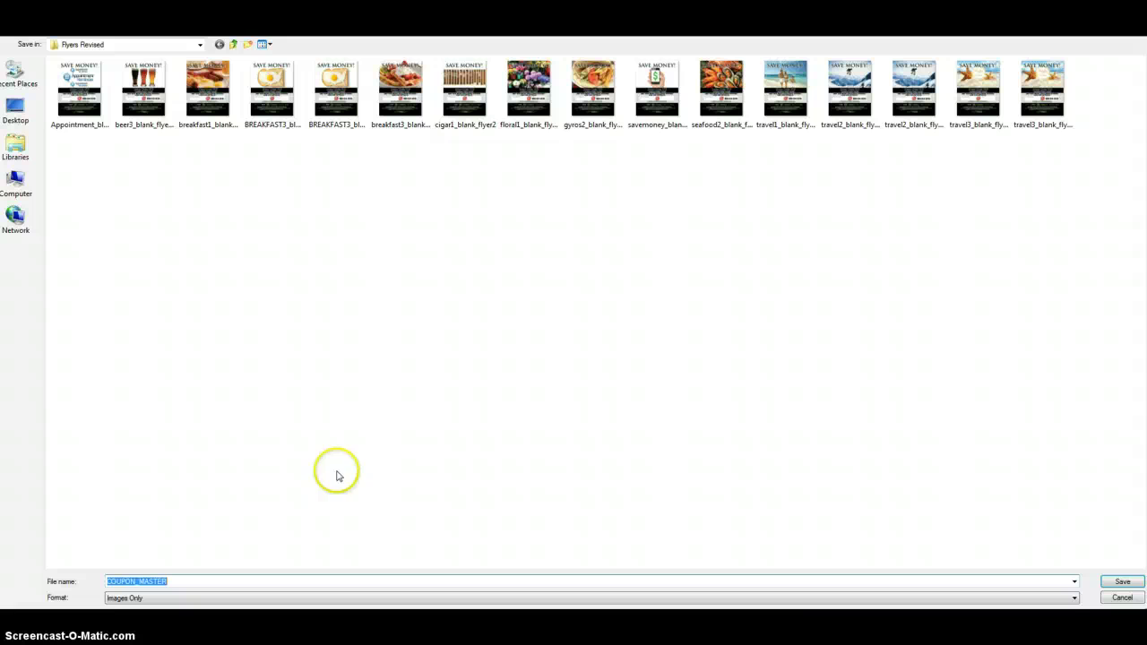
pyautogui.click(1117, 583)
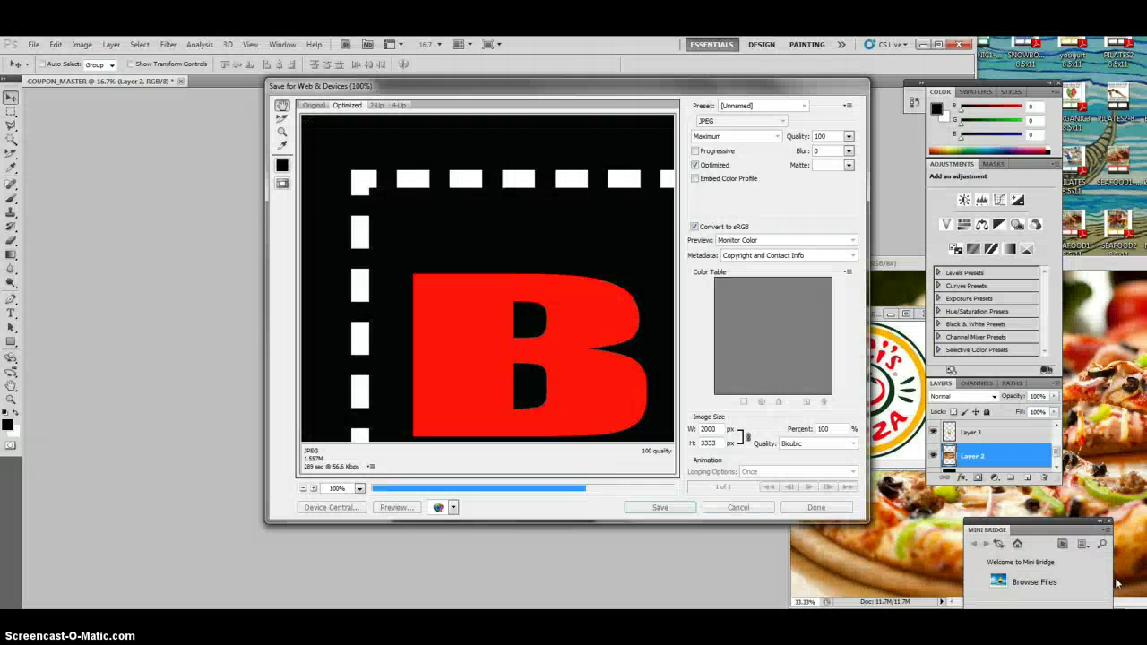